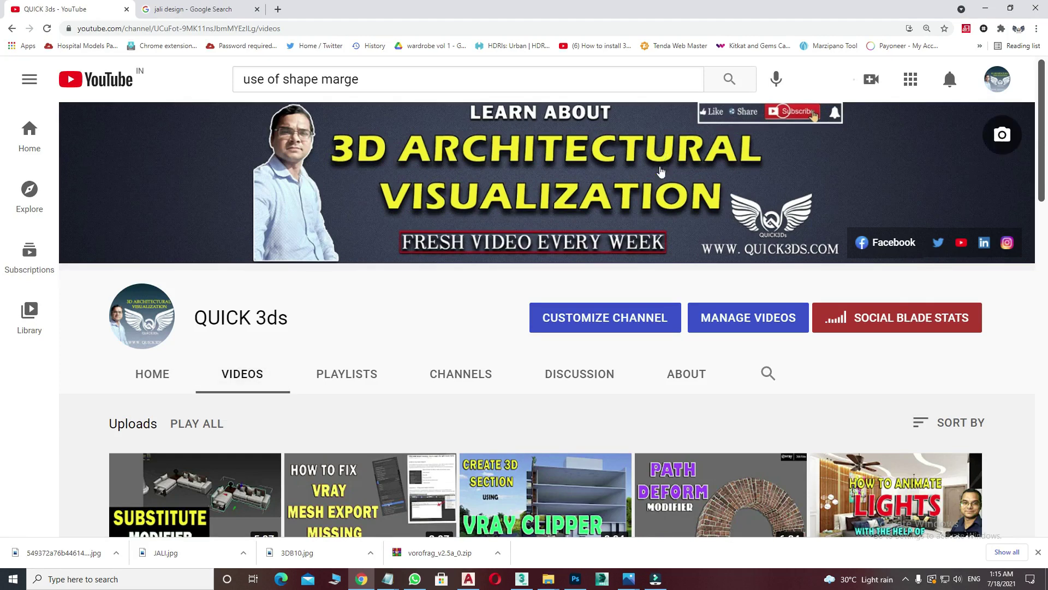
Scroll the YouTube channel page, then activate the empty 3ds Max top viewport.
scroll(1012, 333, down, 2)
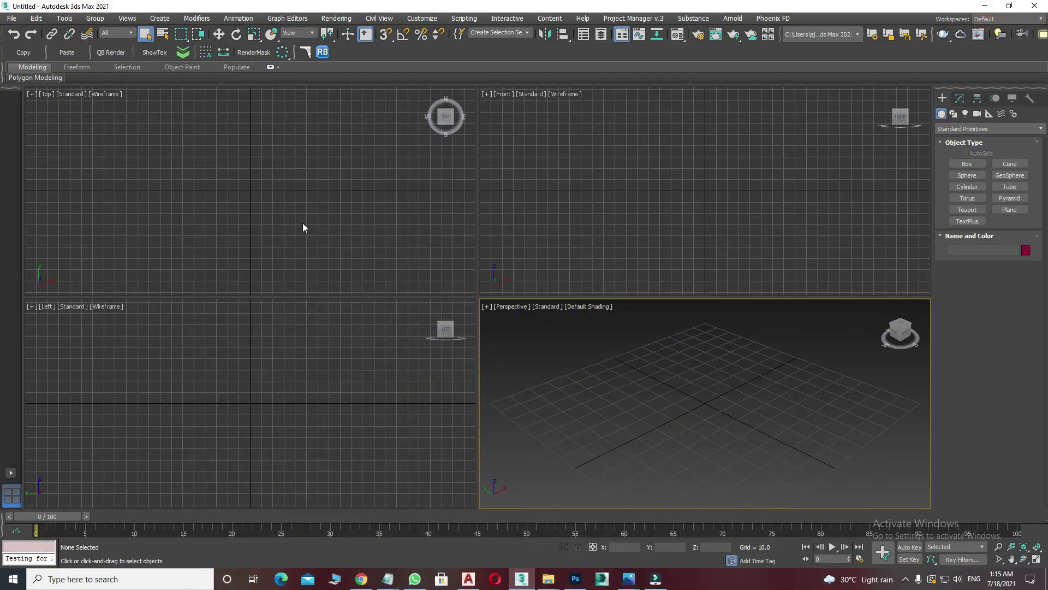
click(303, 227)
Merge the JALI 2.ai pattern from the Desktop into the scene as Shape1.
click(12, 18)
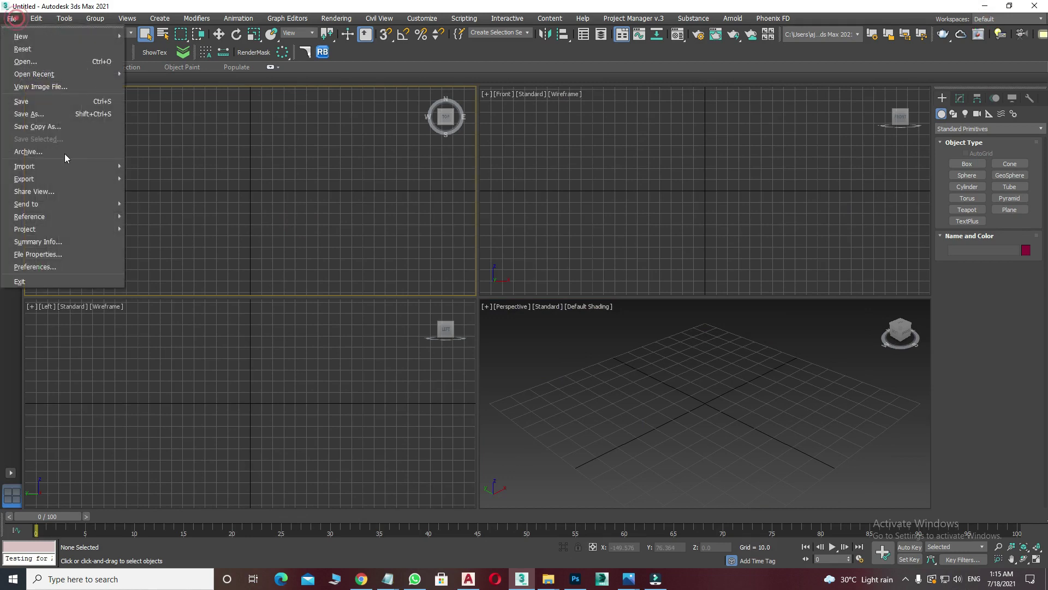
click(159, 178)
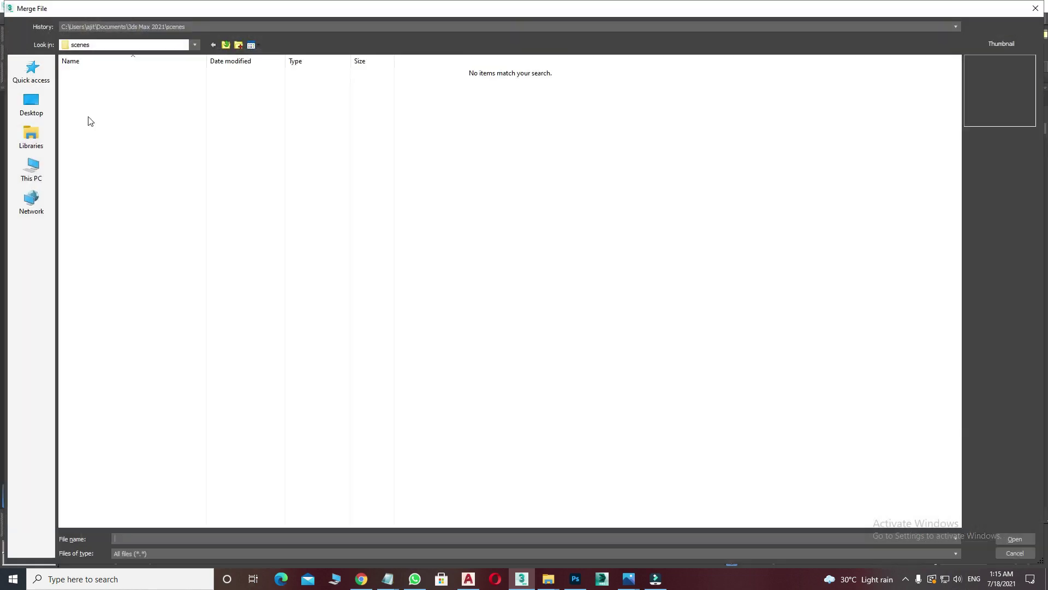
click(31, 103)
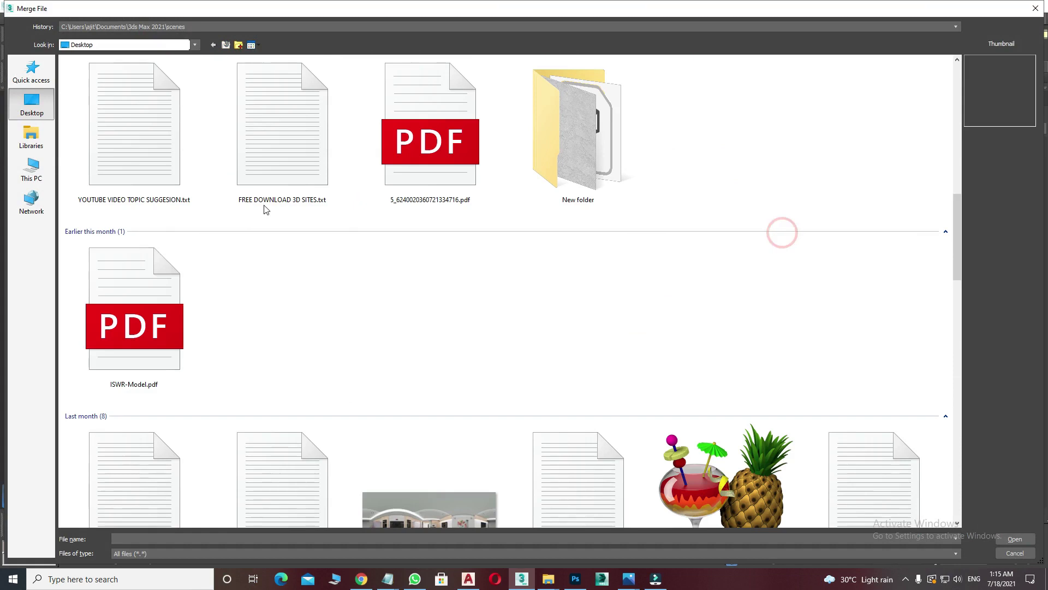
key(Down)
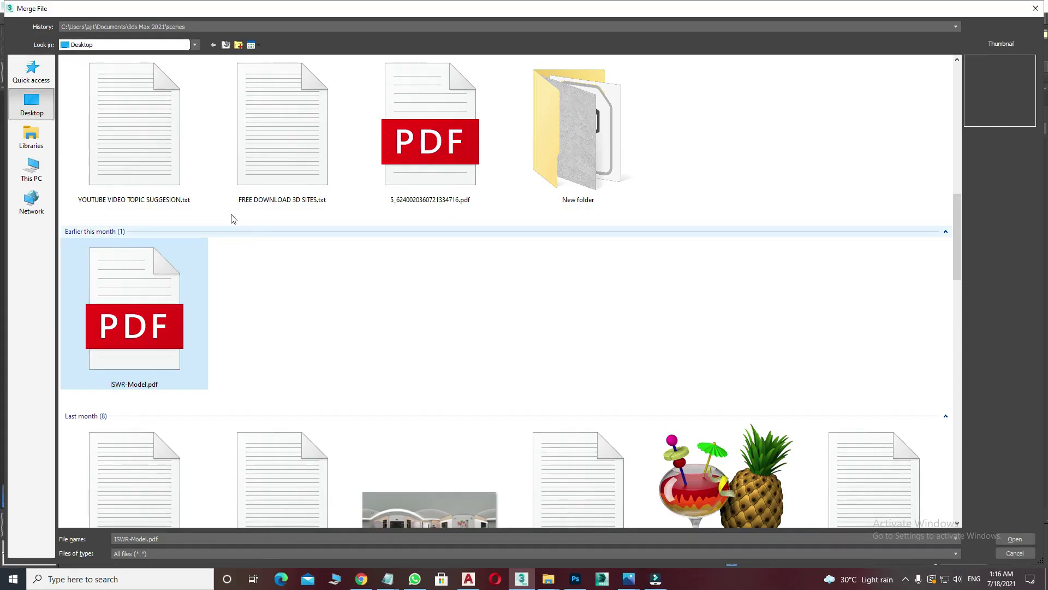
scroll(233, 219, up, 5)
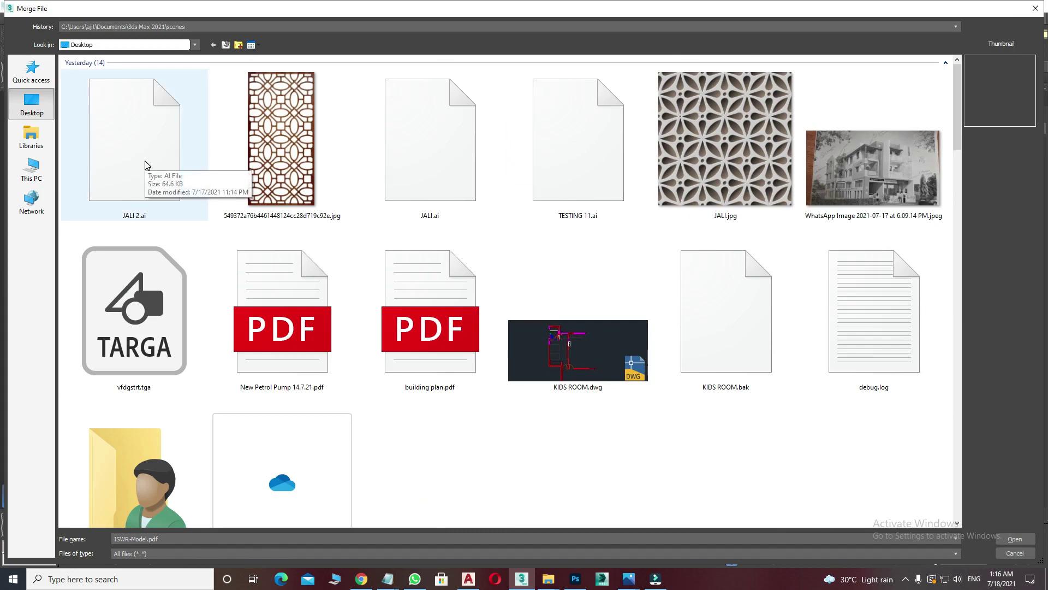
double_click(426, 159)
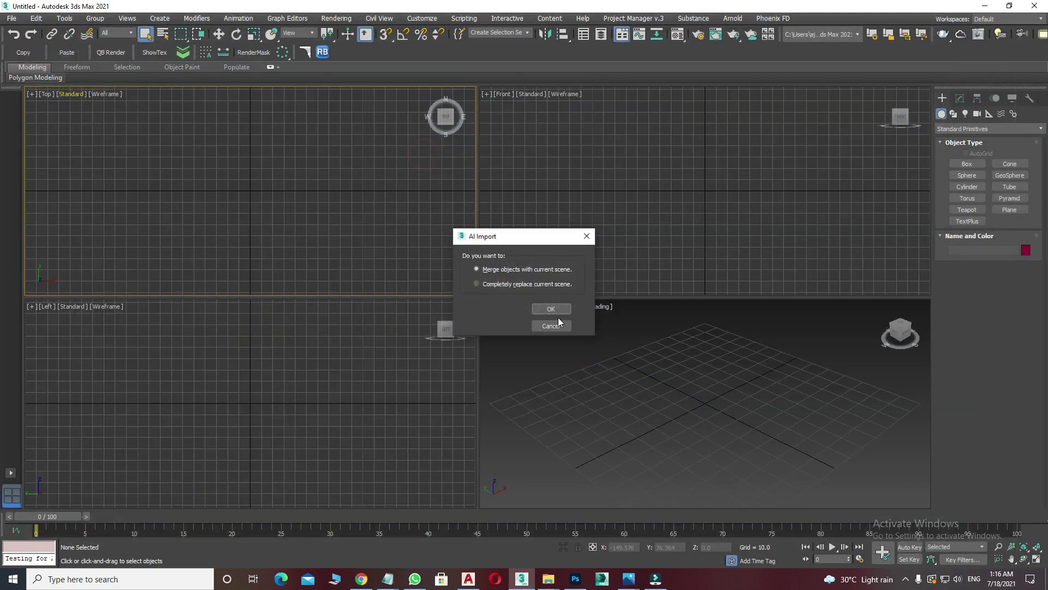
click(552, 308)
click(553, 307)
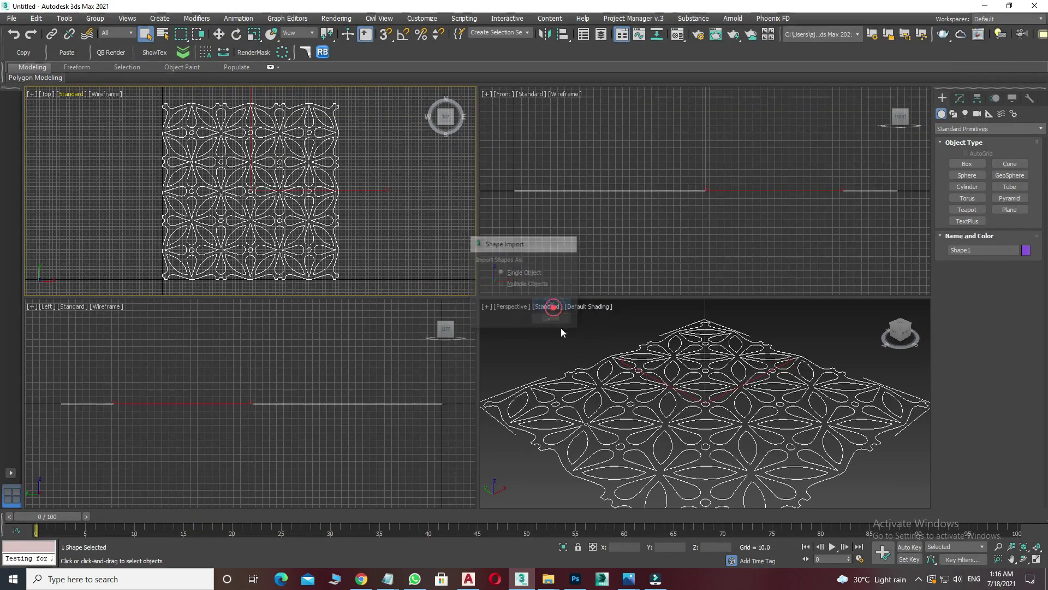
Maximize the Perspective view and select the jali pattern shape.
key(alt+w)
right_click(578, 352)
click(590, 357)
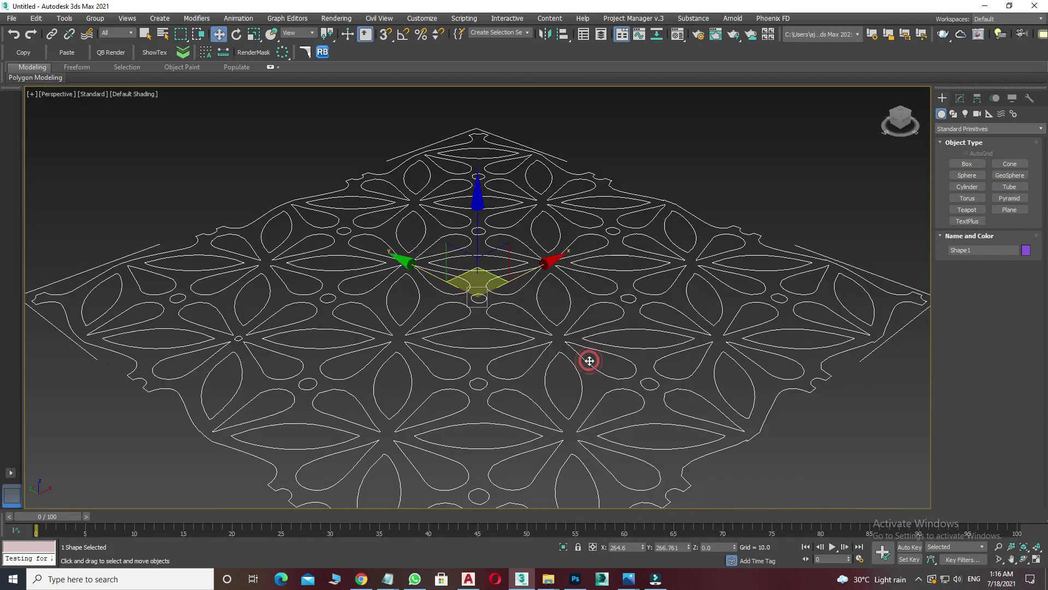
scroll(590, 399, up, 3)
scroll(591, 399, down, 3)
Extrude the jali shape with Amount 200 and orbit to view the block.
click(960, 98)
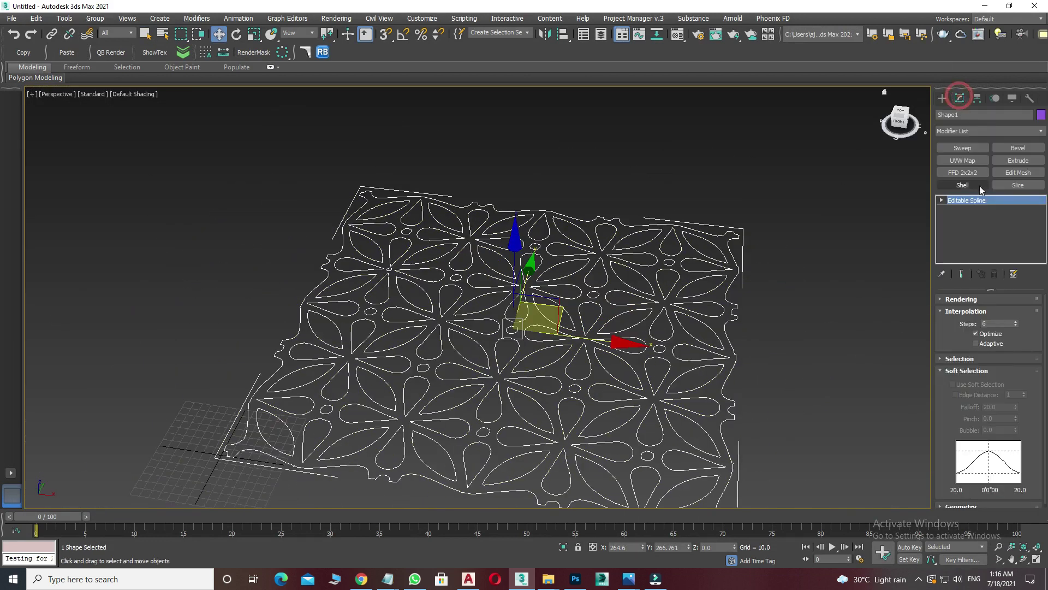
click(1014, 164)
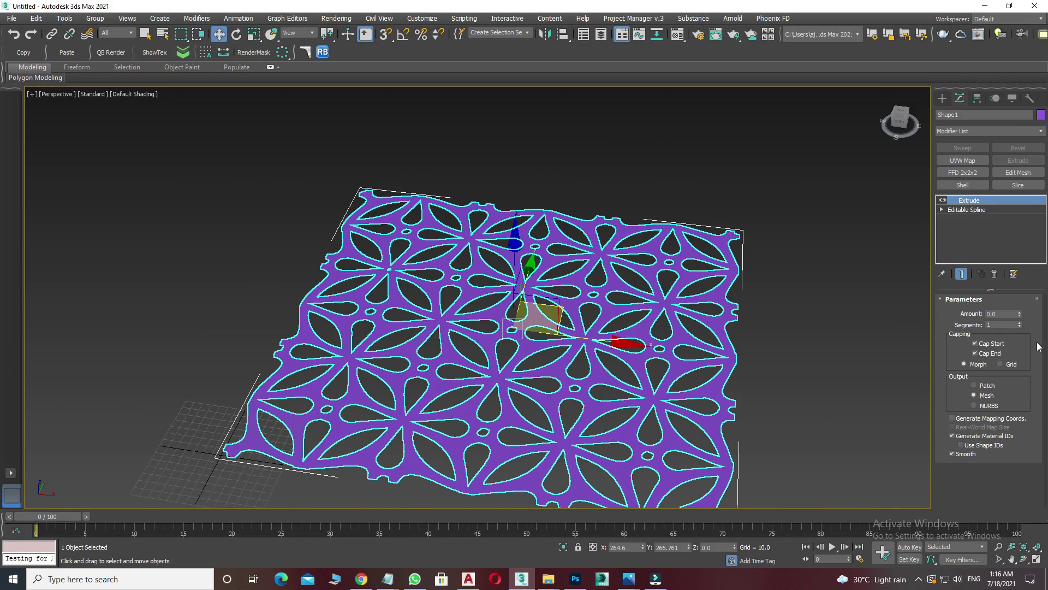
double_click(1007, 315)
text(200)
key(Return)
scroll(576, 387, down, 5)
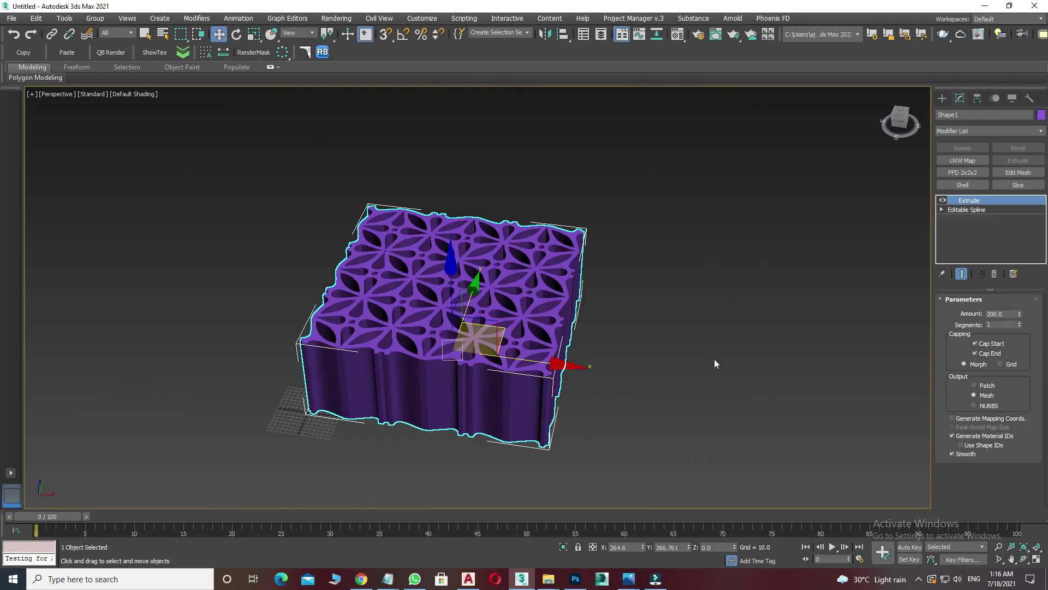
click(770, 334)
mouse_move(770, 335)
alt+middle_down()
mouse_move(718, 370)
mouse_move(870, 131)
alt+middle_up()
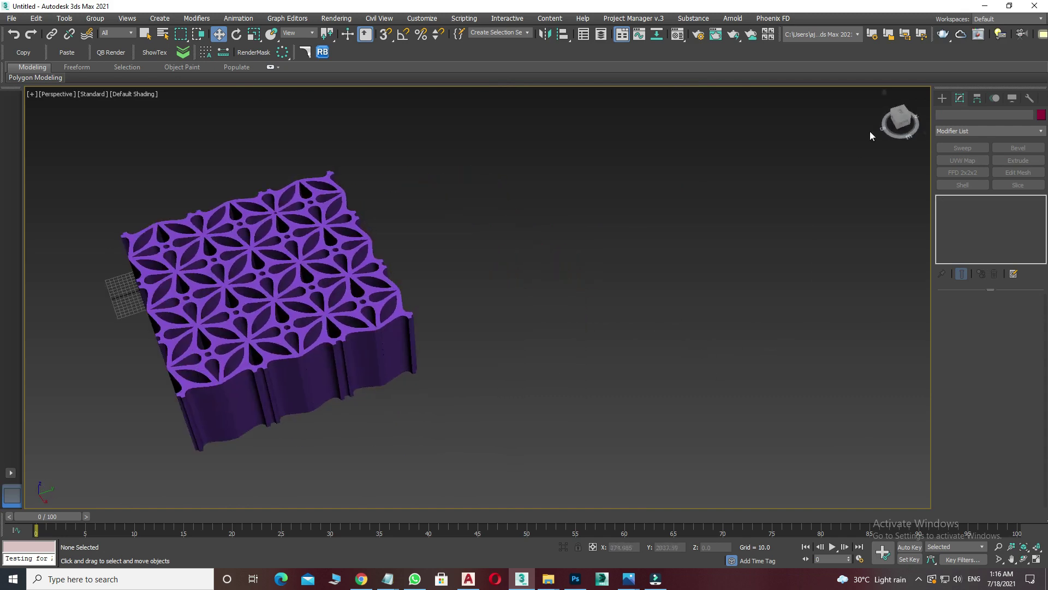
Draw a large Plane primitive to the right of the jali block.
click(942, 98)
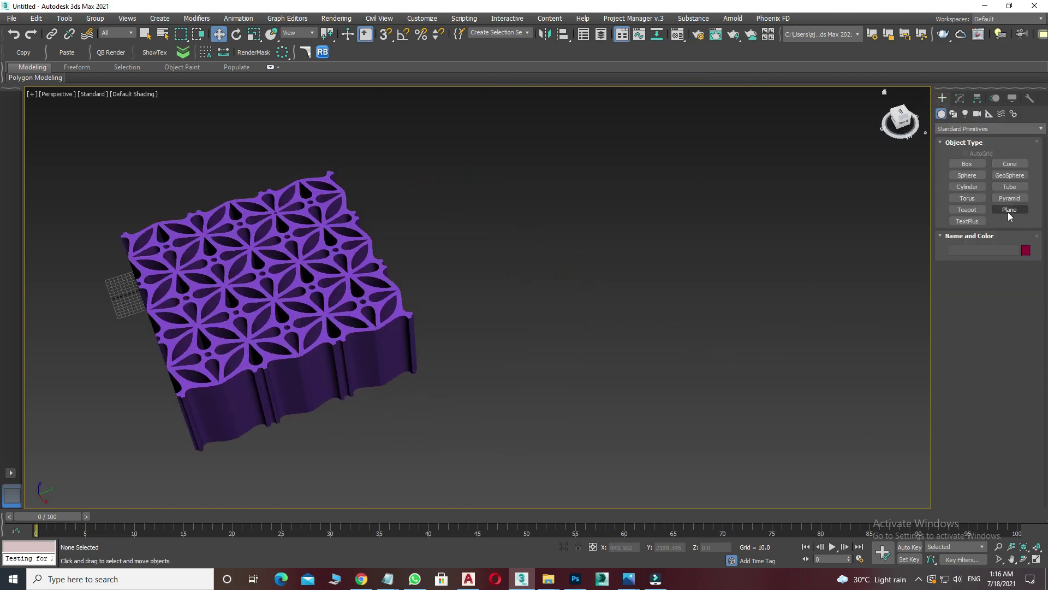
click(1010, 209)
mouse_move(500, 299)
alt+middle_down()
mouse_move(501, 323)
mouse_move(433, 192)
alt+middle_up()
mouse_move(382, 194)
mouse_down()
mouse_move(662, 358)
mouse_move(866, 402)
mouse_move(890, 448)
mouse_move(879, 442)
mouse_up()
key(w)
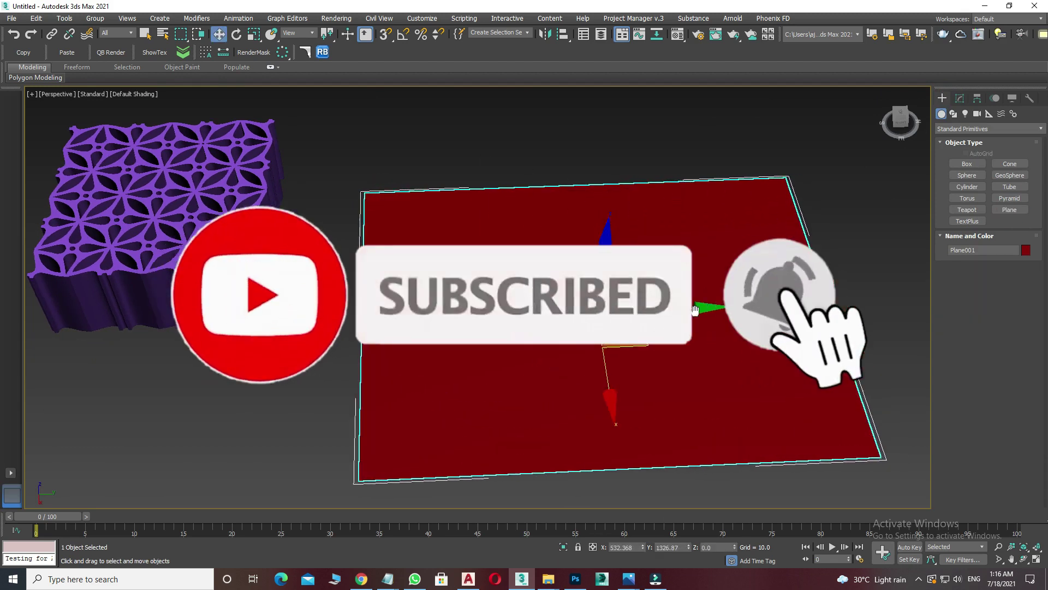
alt+middle_drag(879, 441, 830, 437)
Give the plane 50×50 segments and a length of about 1756.
click(960, 97)
double_click(1004, 342)
text(50)
key(Tab)
text(5)
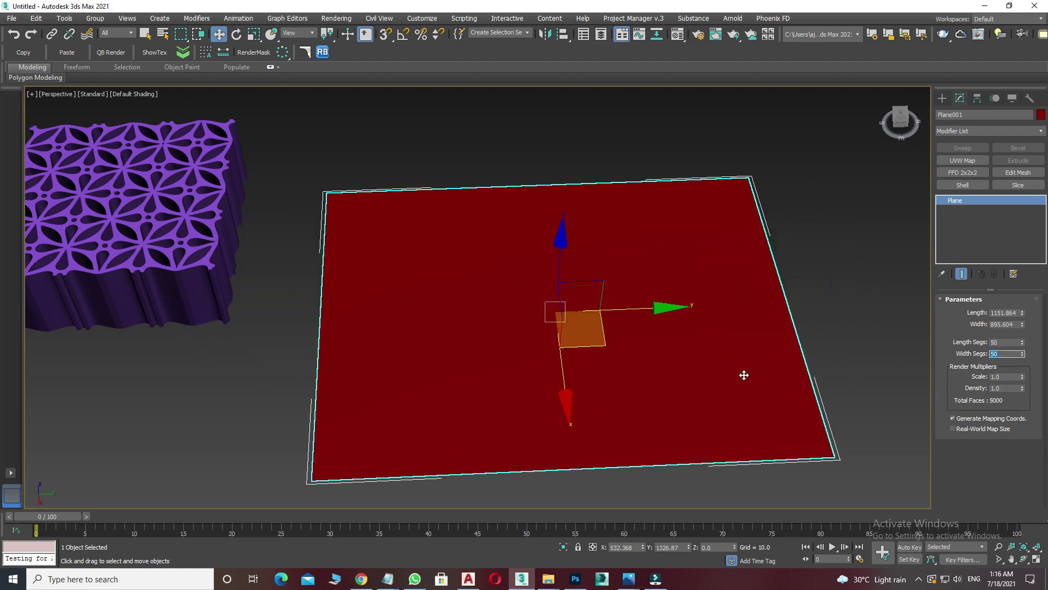
middle_drag(744, 375, 724, 375)
key(F4)
scroll(713, 369, down, 3)
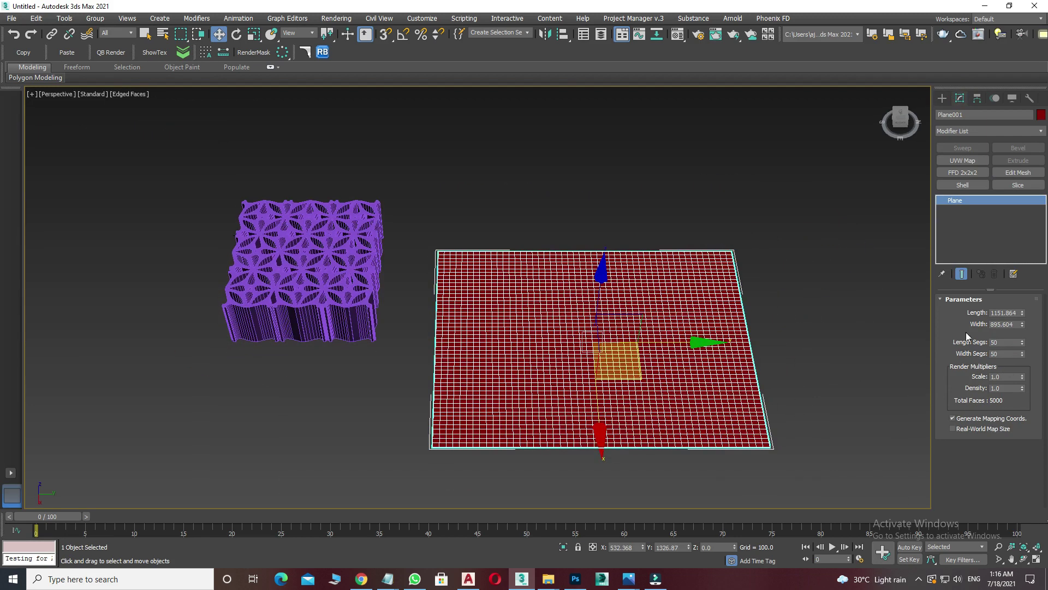
drag(1022, 313, 1023, 257)
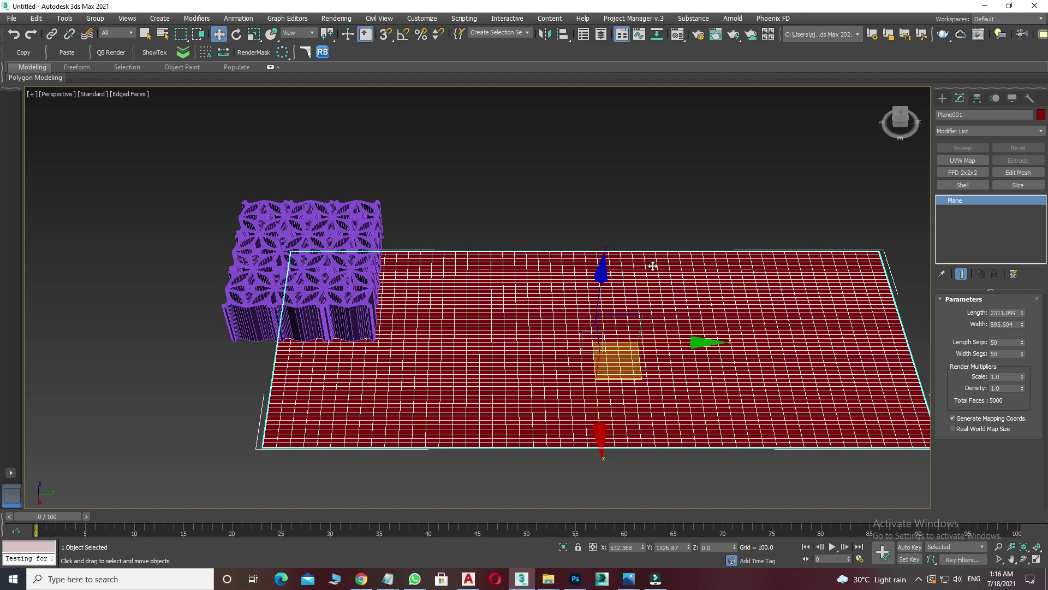
middle_drag(653, 266, 609, 291)
drag(1025, 320, 1024, 349)
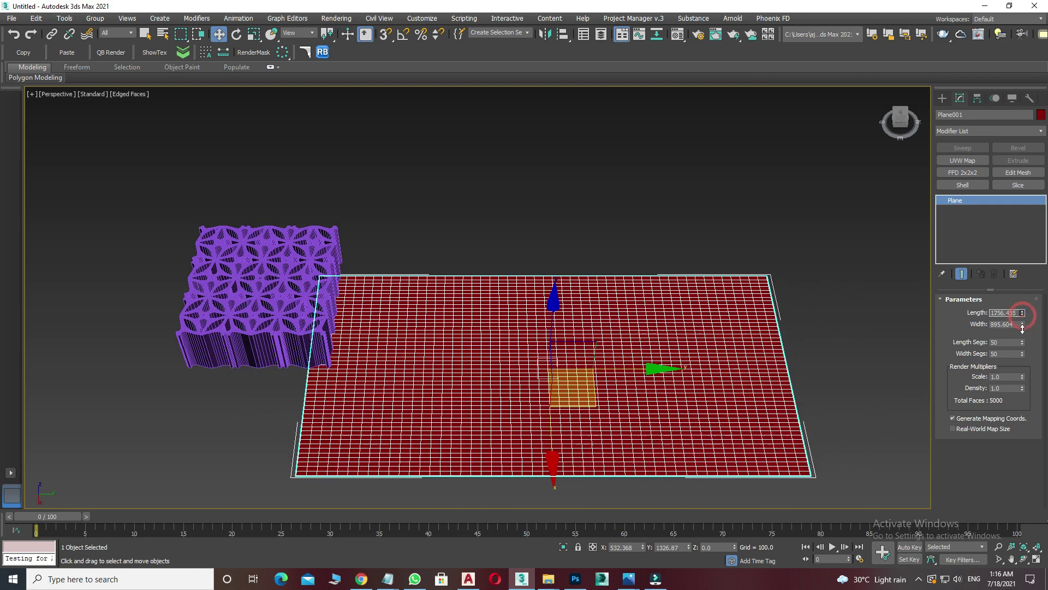
key(F4)
Convert the plane to Editable Poly and select one of its vertices.
right_click(636, 328)
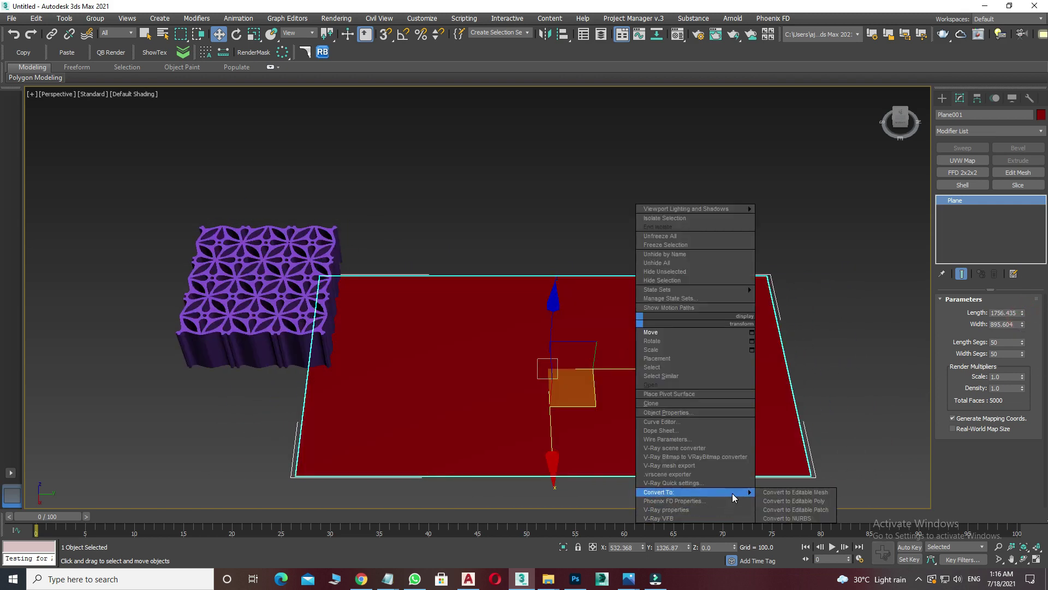
click(812, 500)
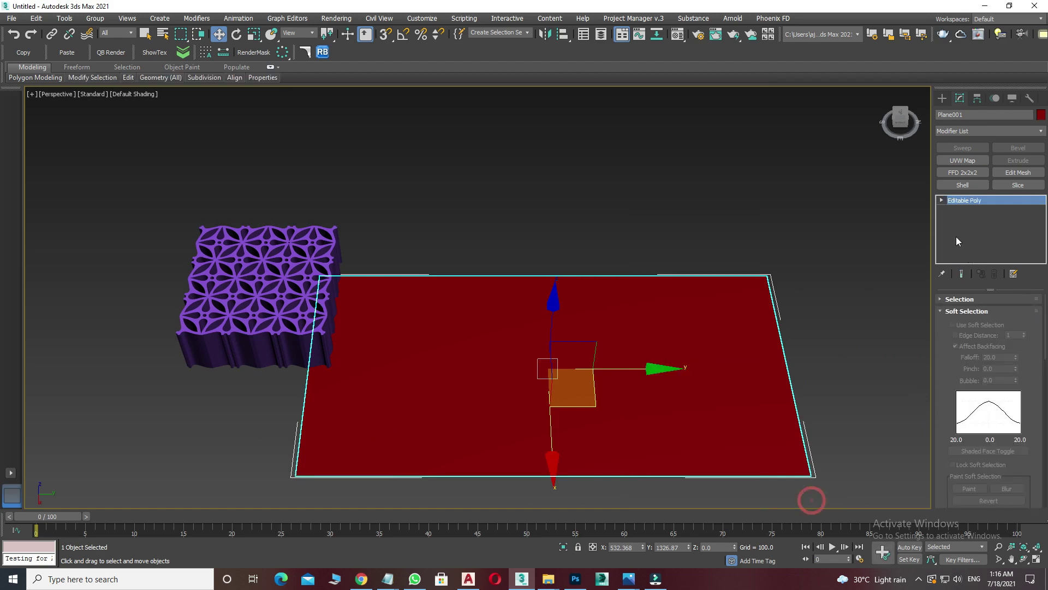
click(942, 200)
scroll(550, 369, up, 5)
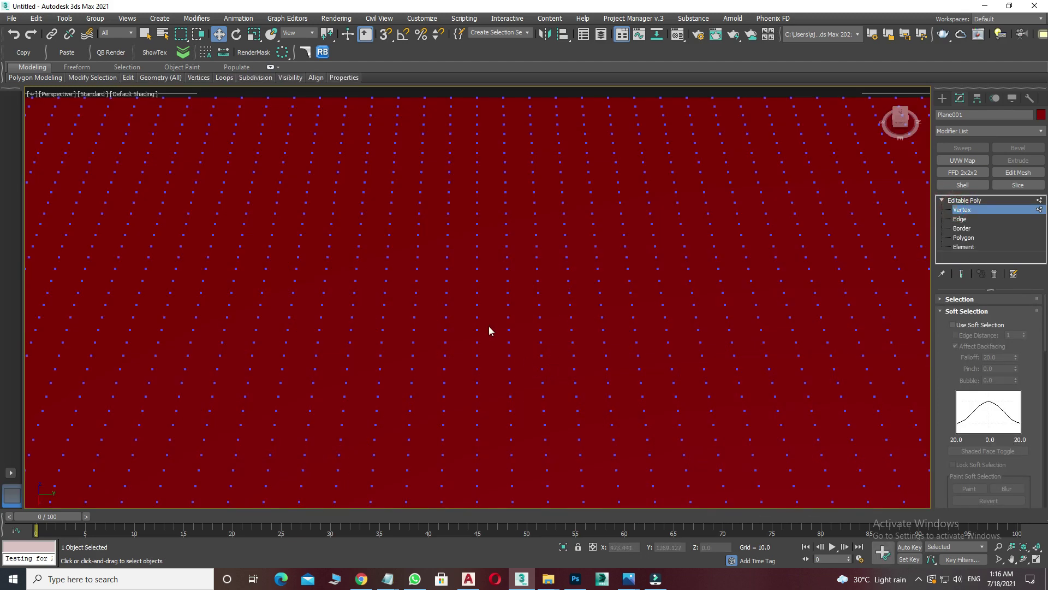
click(474, 333)
Enable Soft Selection and widen the falloff to about 809.4.
scroll(474, 333, down, 5)
scroll(720, 389, up, 2)
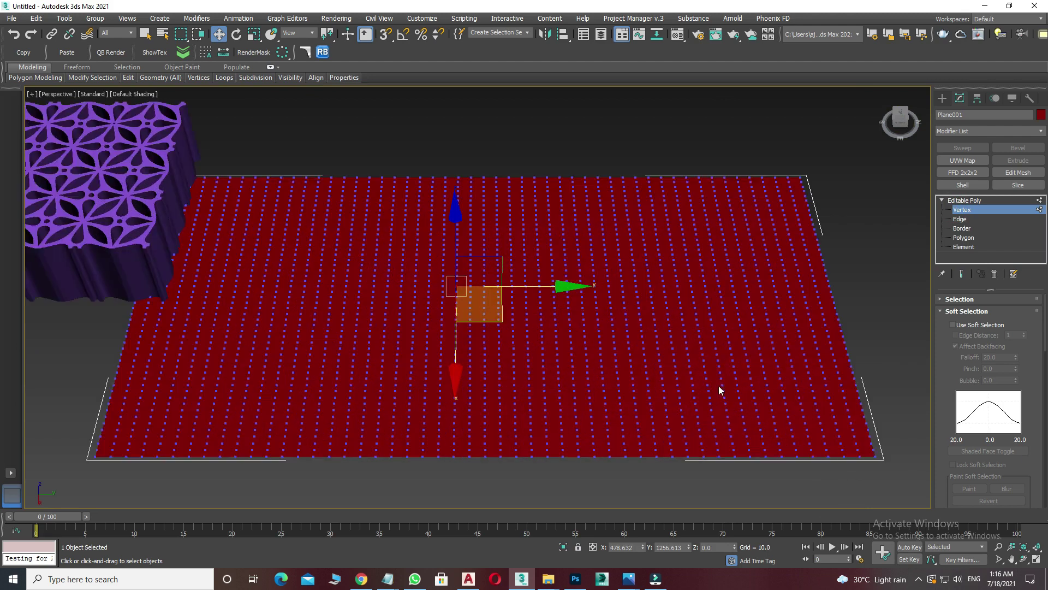
click(953, 325)
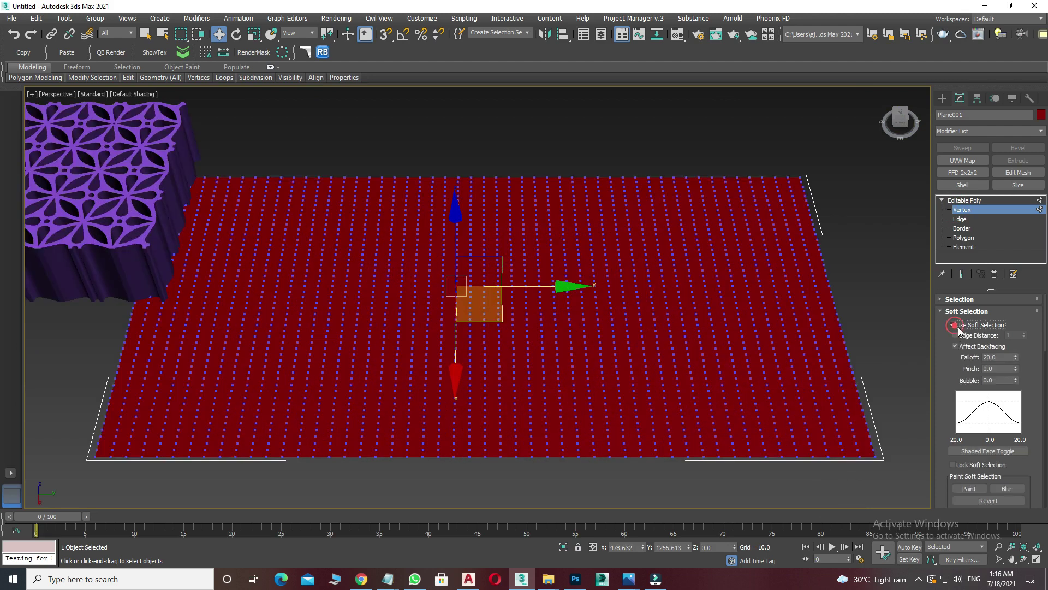
drag(1017, 335, 742, 91)
drag(712, 495, 705, 444)
click(478, 261)
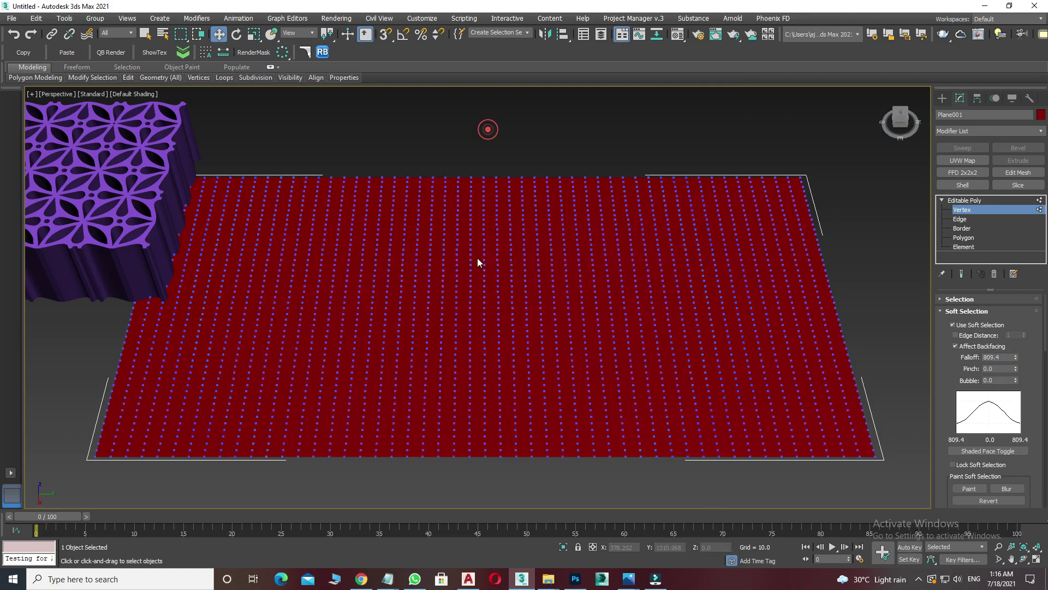
Raise a centre vertex with a wide soft falloff to arch the plane upward.
scroll(474, 318, up, 5)
click(459, 314)
scroll(459, 313, down, 8)
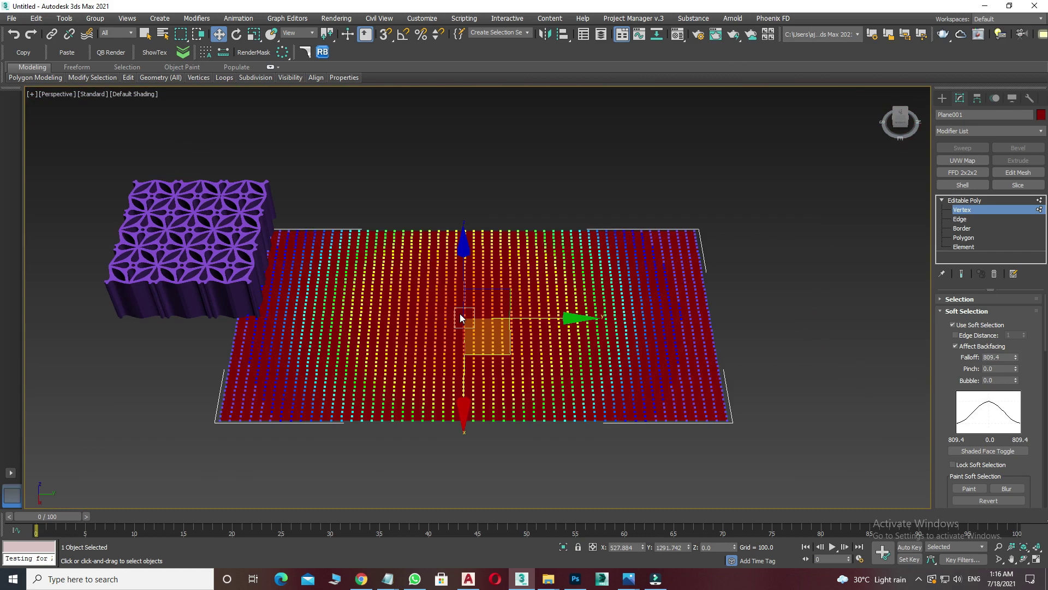
drag(1015, 359, 1015, 305)
alt+middle_drag(475, 241, 483, 231)
mouse_move(485, 232)
mouse_down()
mouse_move(470, 205)
mouse_move(457, 60)
mouse_move(469, 233)
mouse_move(454, 110)
mouse_up()
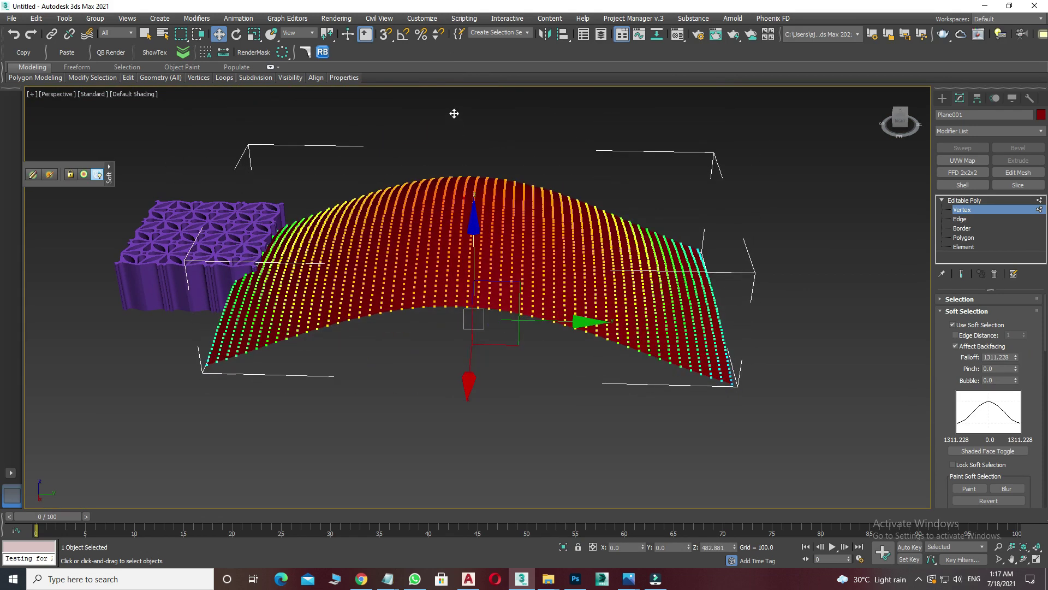
drag(1015, 358, 1014, 383)
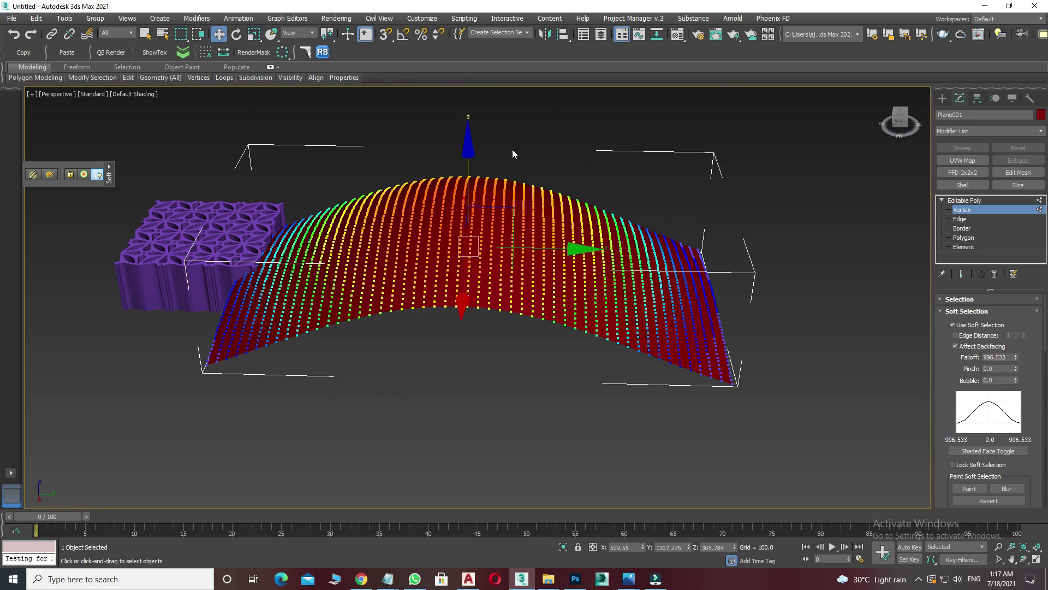
drag(470, 150, 470, 143)
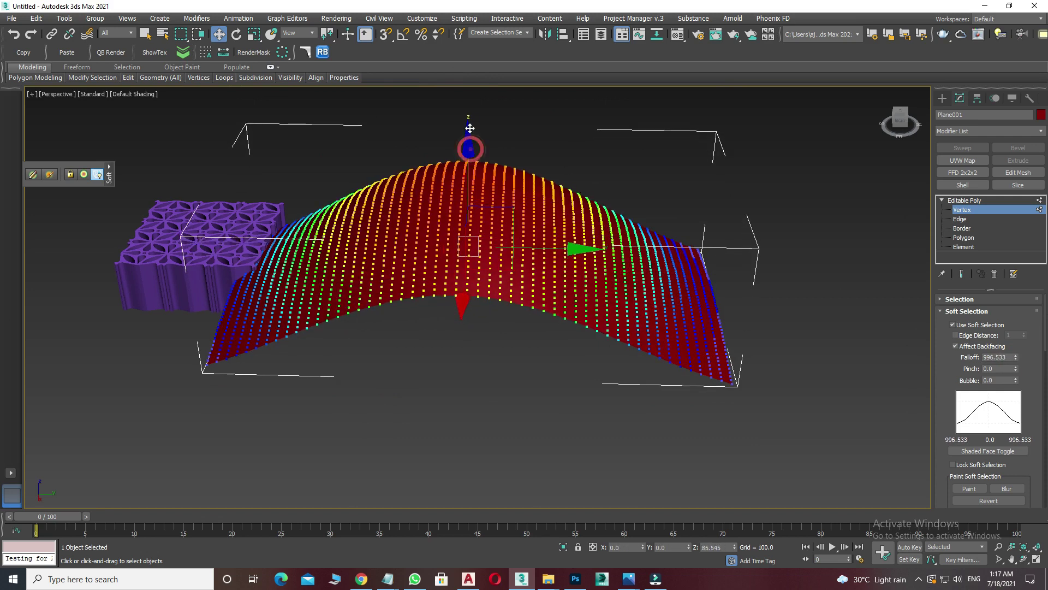
click(977, 200)
mouse_move(588, 295)
alt+middle_down()
mouse_move(461, 293)
mouse_move(473, 292)
alt+middle_up()
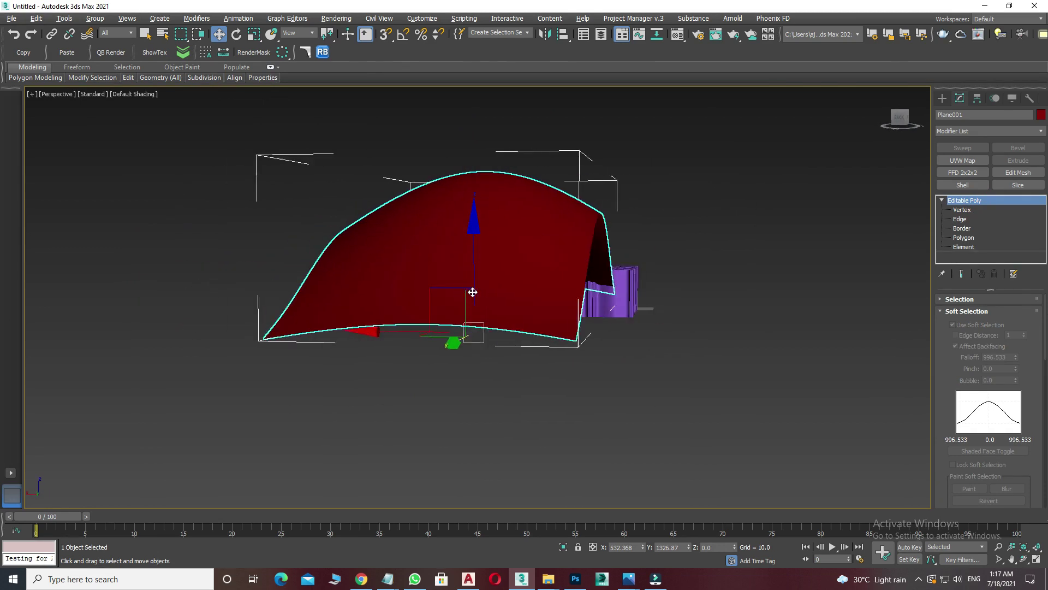
Orbit around the arched red plane to inspect its curve.
click(671, 389)
alt+middle_drag(653, 342, 491, 273)
scroll(491, 273, down, 2)
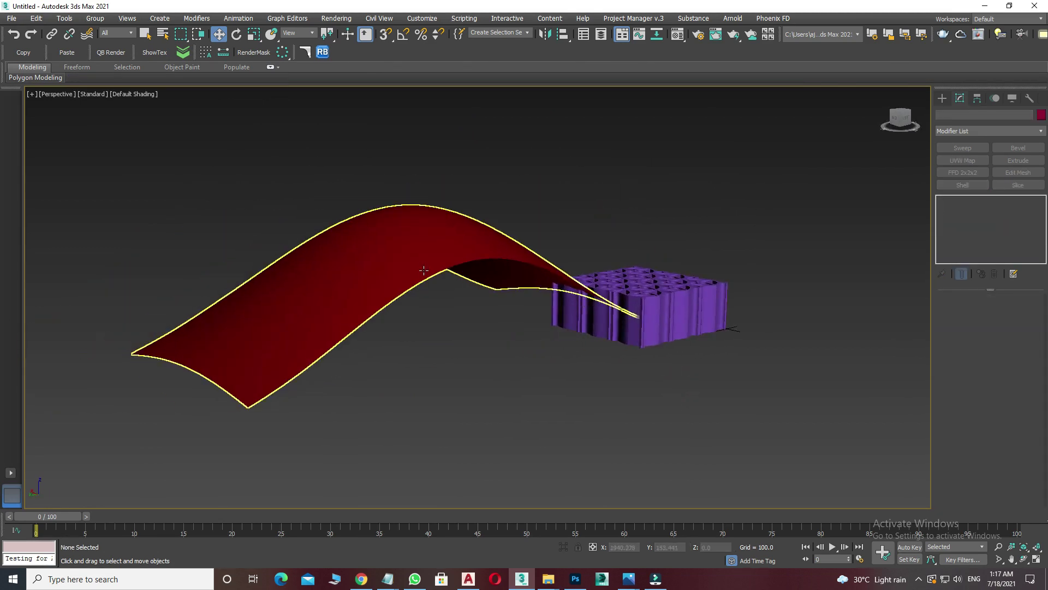
scroll(424, 246, up, 2)
click(425, 245)
scroll(424, 245, down, 2)
alt+middle_drag(424, 245, 611, 360)
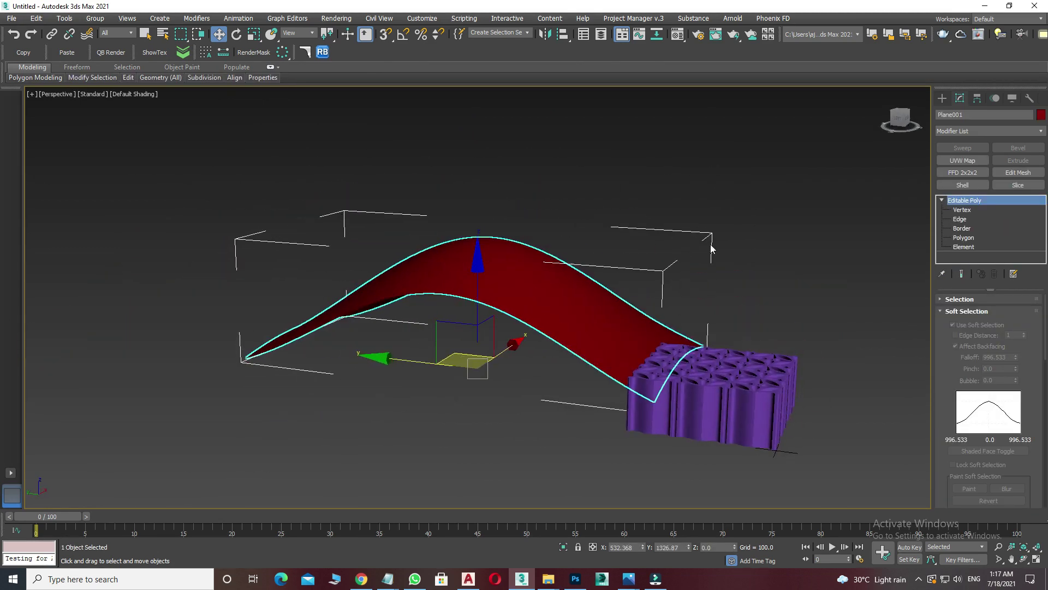
click(711, 249)
Orbit in to the purple Shape1 block and select it.
alt+middle_drag(709, 407, 590, 416)
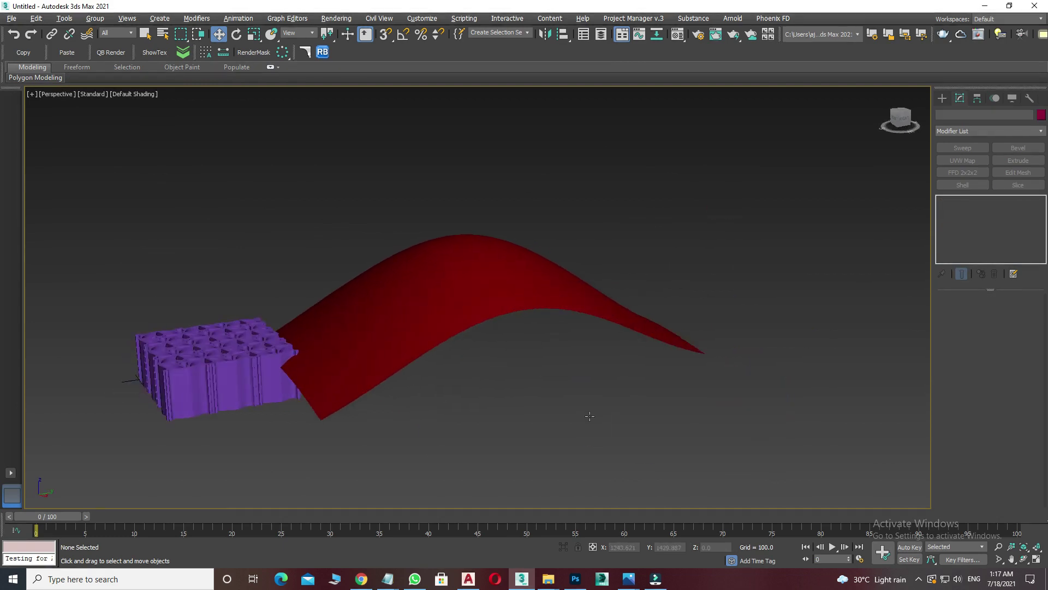
alt+middle_drag(546, 355, 305, 273)
scroll(295, 262, up, 2)
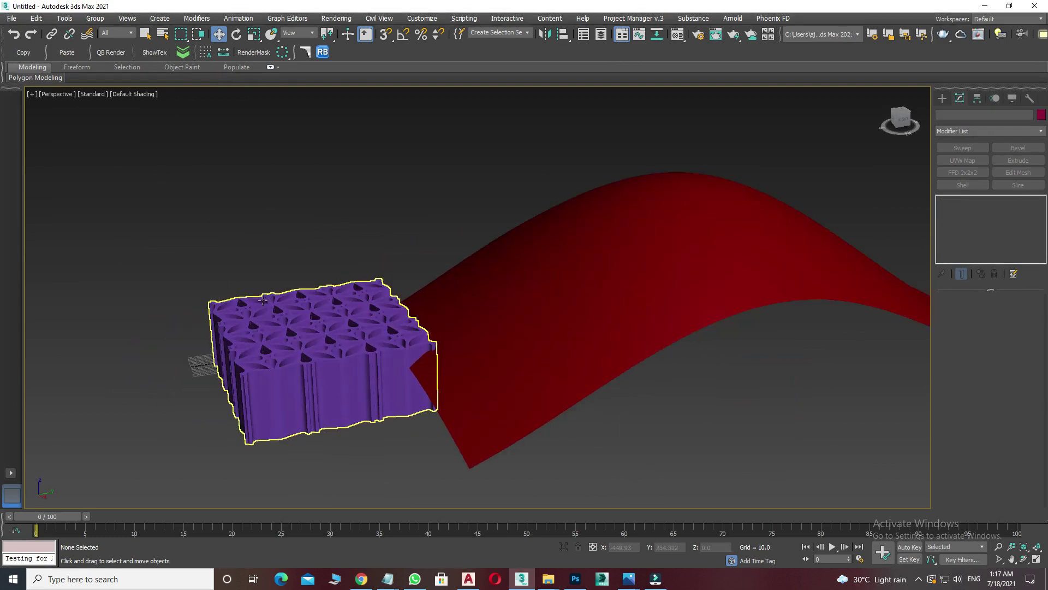
click(318, 362)
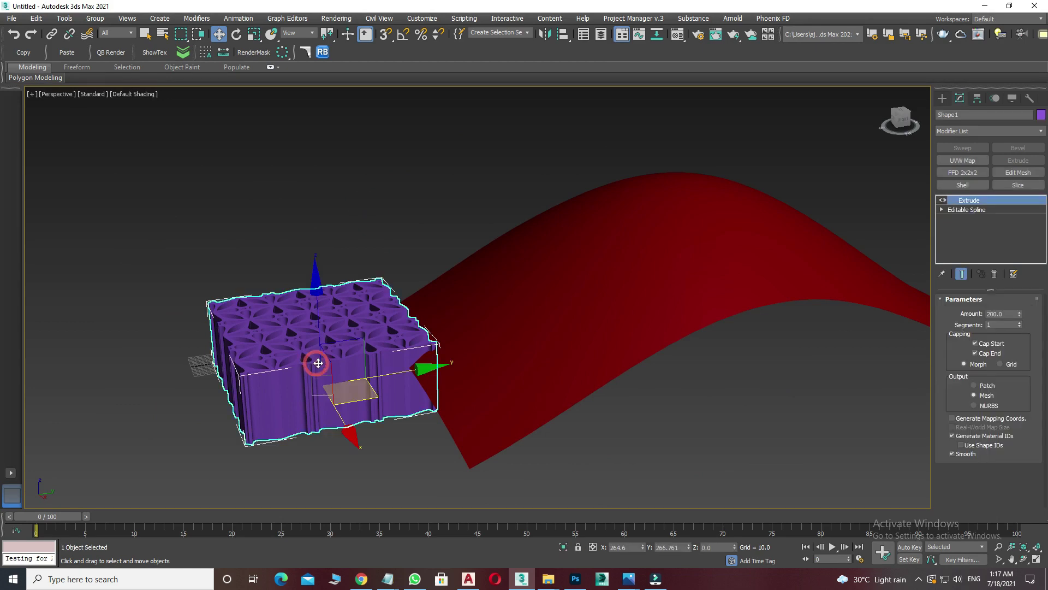
alt+middle_drag(467, 403, 538, 369)
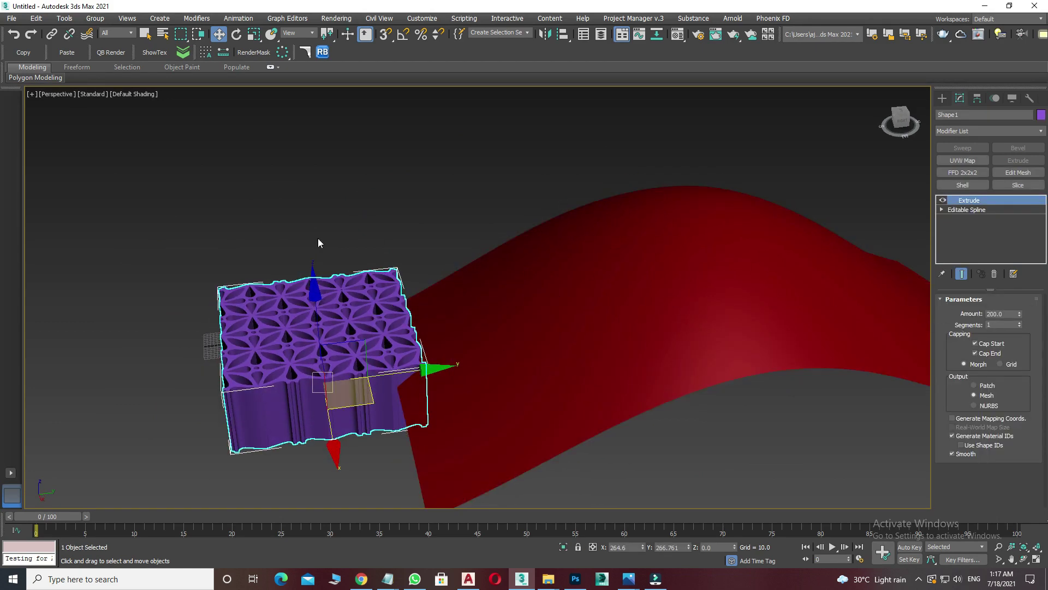
Move the jali pattern over the red plane in shaded Top view.
key(t)
scroll(540, 310, down, 4)
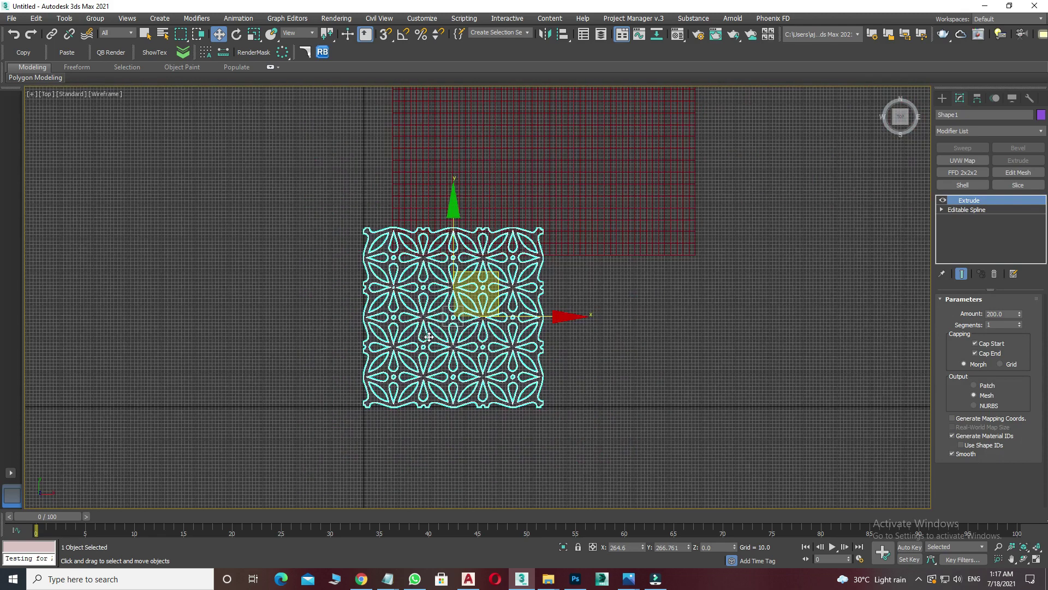
middle_drag(541, 309, 424, 411)
drag(404, 409, 491, 235)
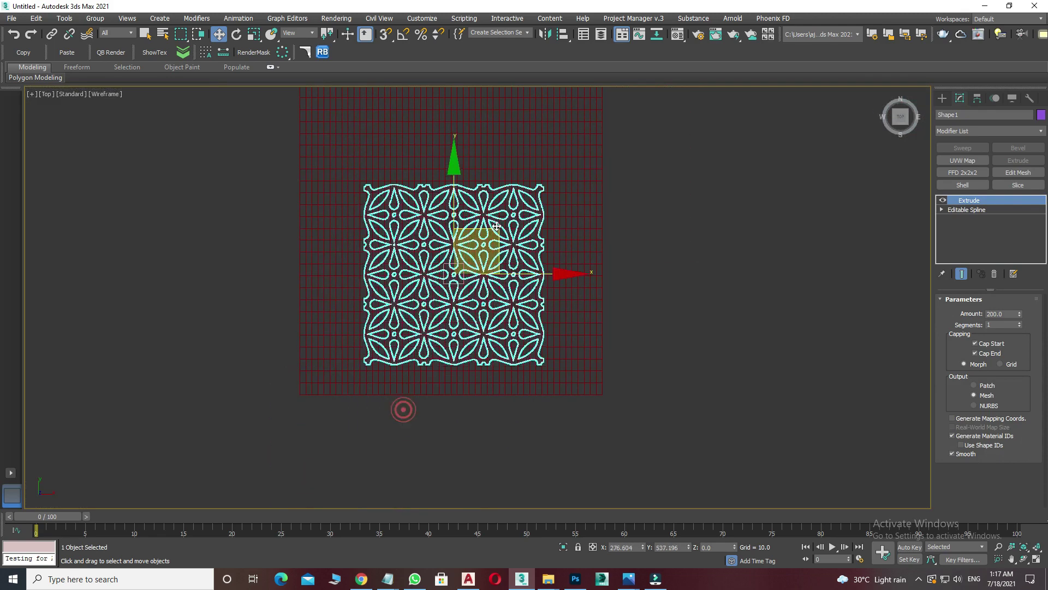
key(F3)
scroll(461, 382, down, 2)
drag(472, 383, 473, 267)
middle_drag(473, 268, 477, 306)
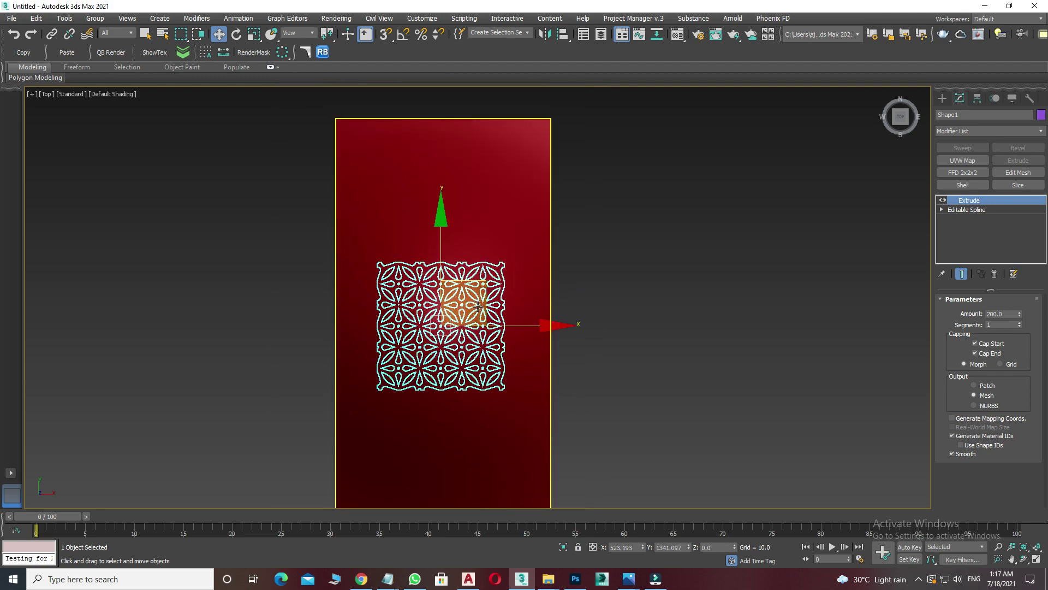
Scale the pattern, stretching along Y, to cover the plane, then convert it to Editable Poly.
key(r)
drag(478, 306, 474, 257)
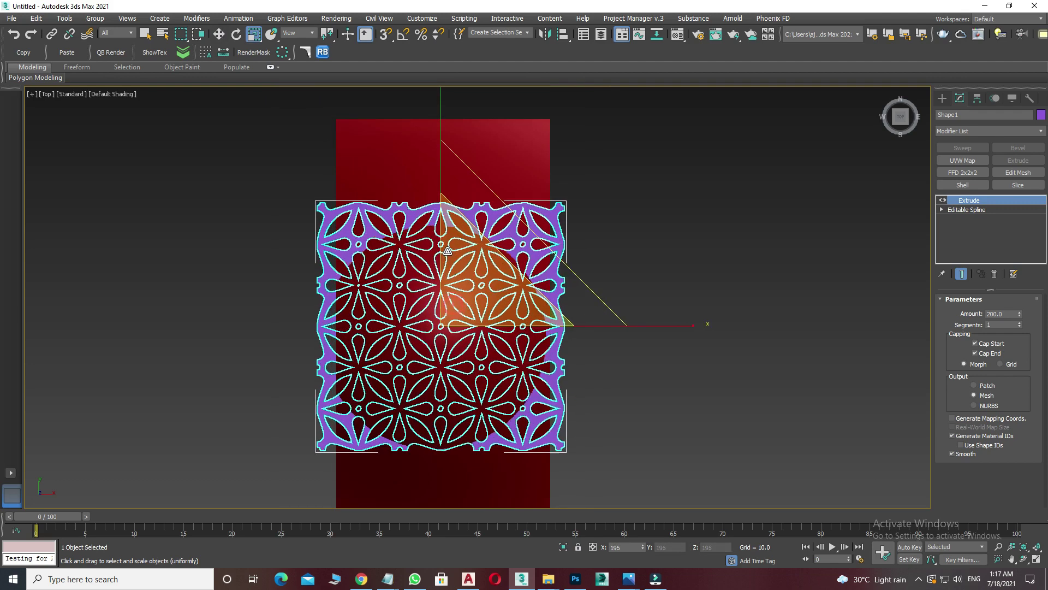
scroll(470, 308, down, 2)
middle_drag(470, 307, 457, 277)
key(r)
mouse_move(435, 177)
mouse_down()
mouse_move(436, 147)
mouse_move(436, 180)
mouse_up()
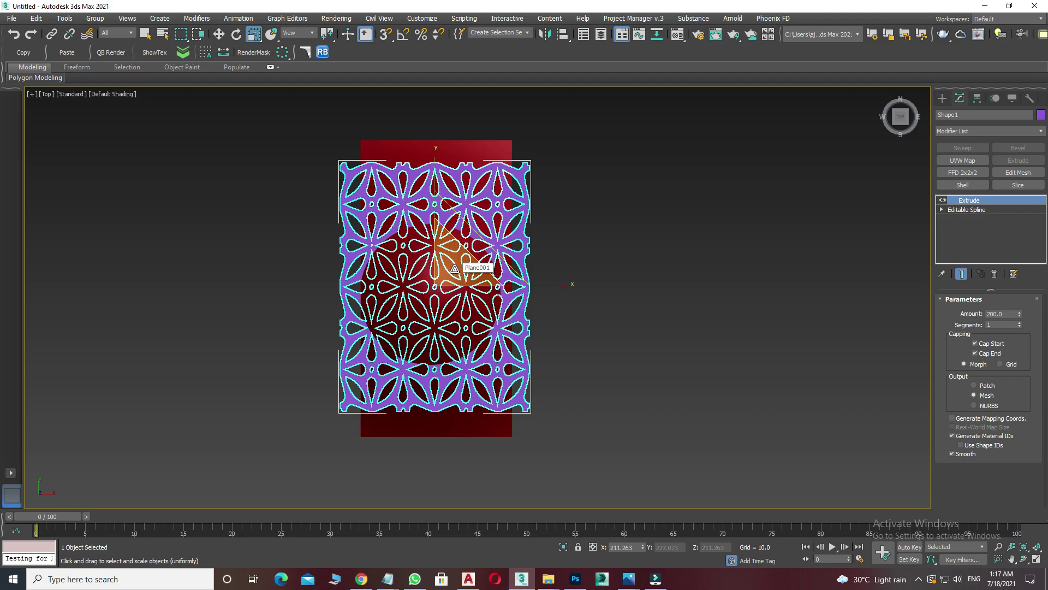
drag(454, 269, 463, 260)
right_click(462, 259)
click(525, 376)
Stretch the jali block taller in Left view so it encloses the arch.
key(l)
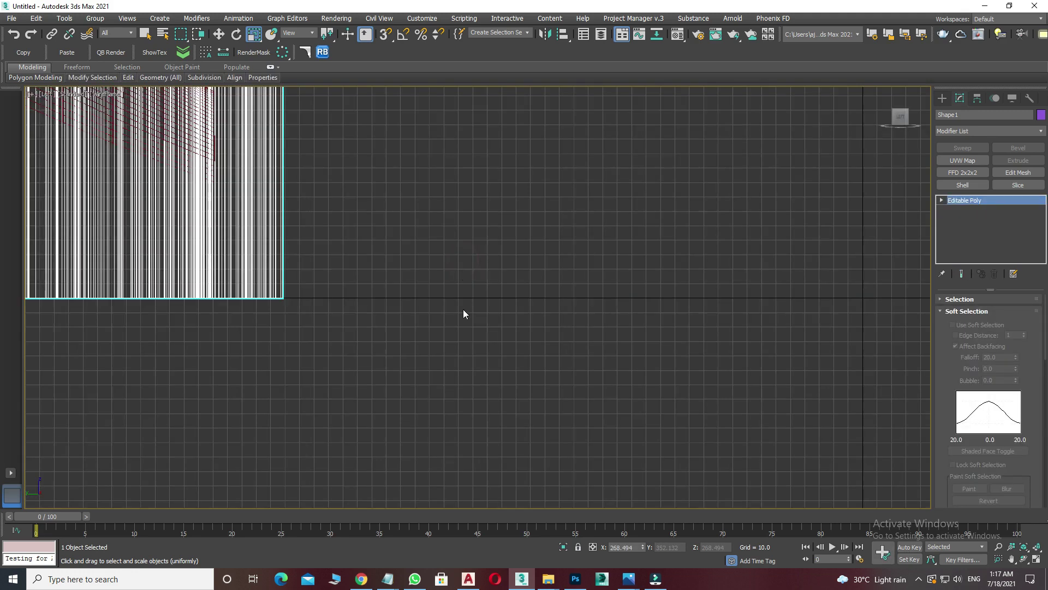
key(z)
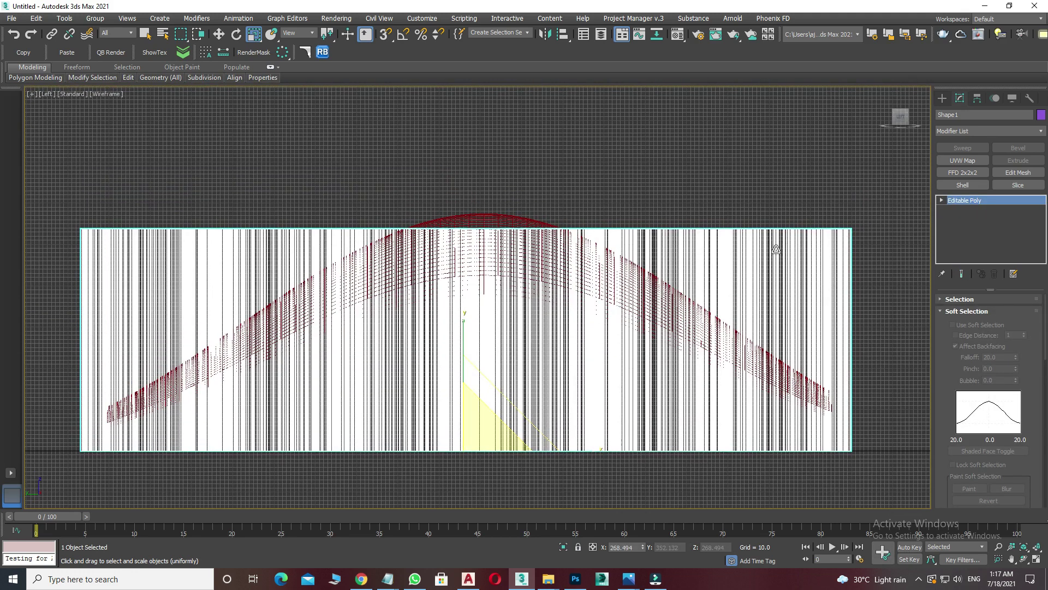
drag(464, 344, 468, 320)
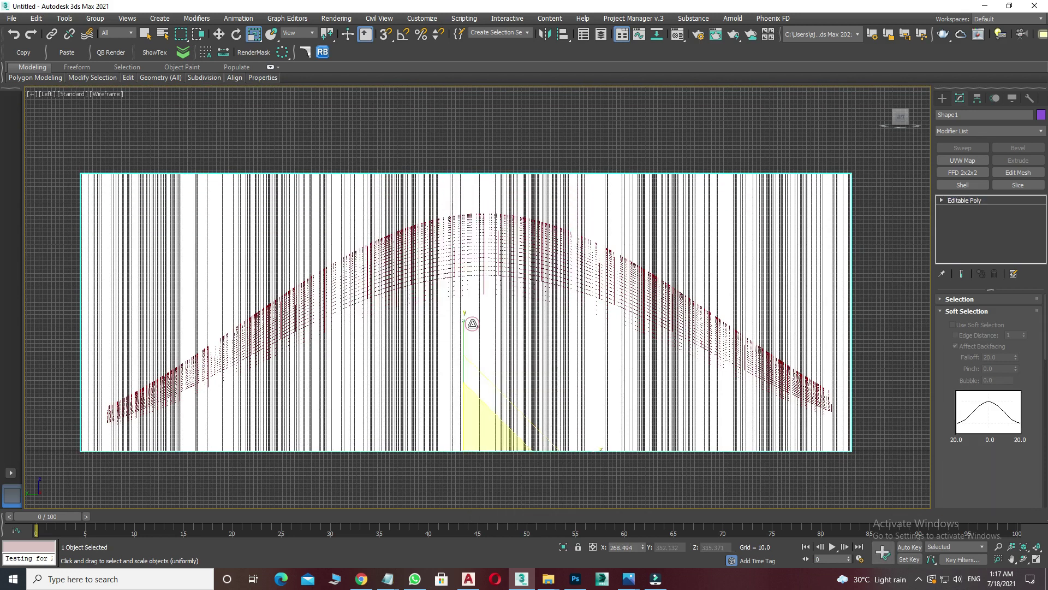
key(F3)
key(p)
mouse_move(468, 335)
alt+middle_down()
mouse_move(499, 379)
mouse_move(526, 322)
mouse_move(569, 398)
mouse_move(554, 369)
alt+middle_up()
Orbit the Perspective view to check the block surrounds the arched plane.
key(w)
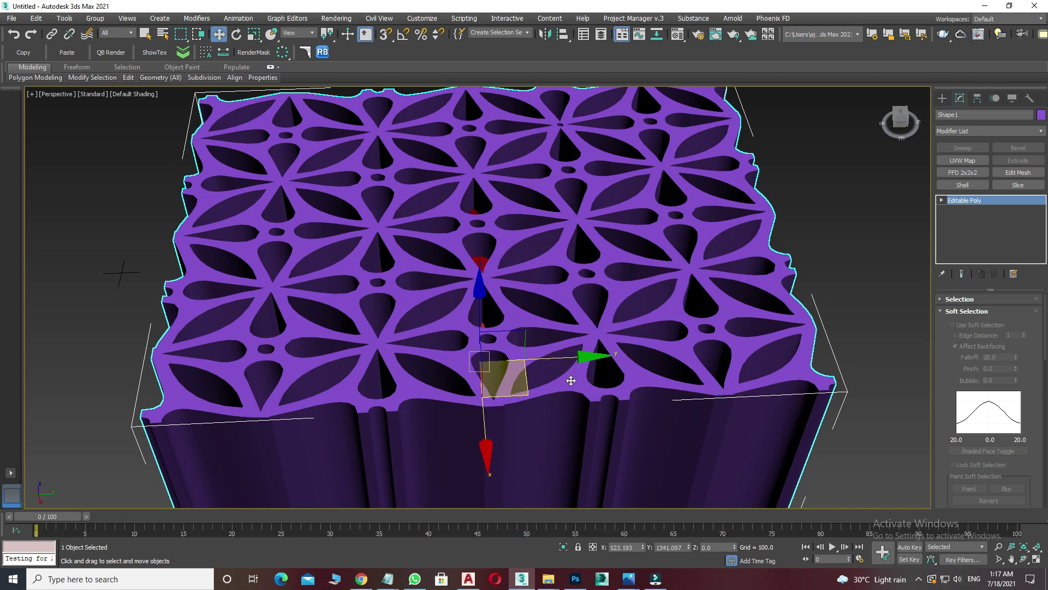
scroll(550, 403, down, 3)
scroll(547, 426, down, 3)
alt+middle_drag(548, 426, 578, 437)
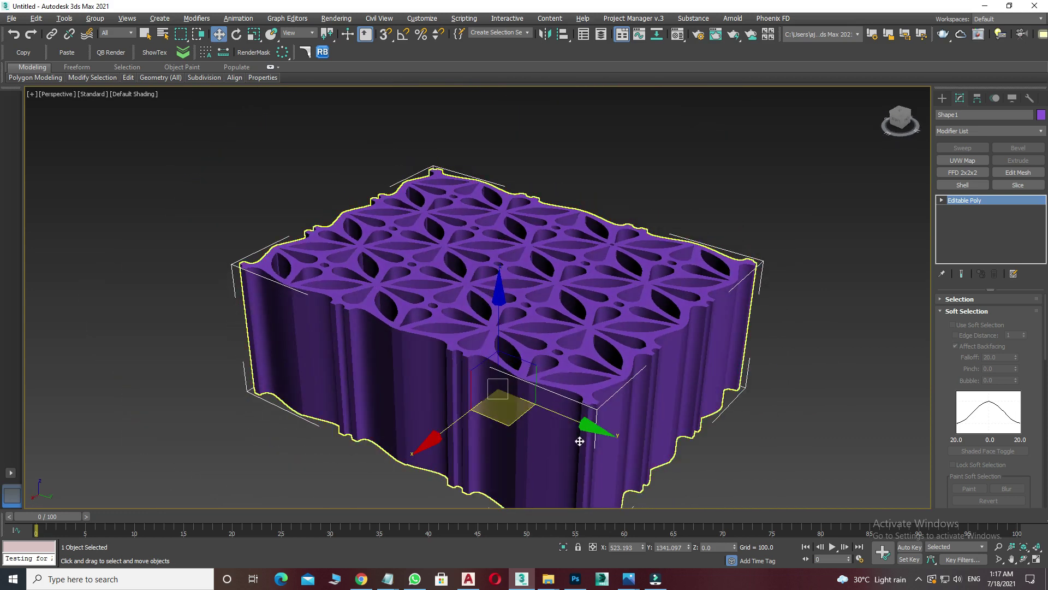
click(761, 405)
mouse_move(521, 328)
alt+middle_down()
mouse_move(483, 358)
mouse_move(501, 312)
alt+middle_up()
click(501, 313)
Check the block's fit from Top and Front views, then return to Perspective.
key(t)
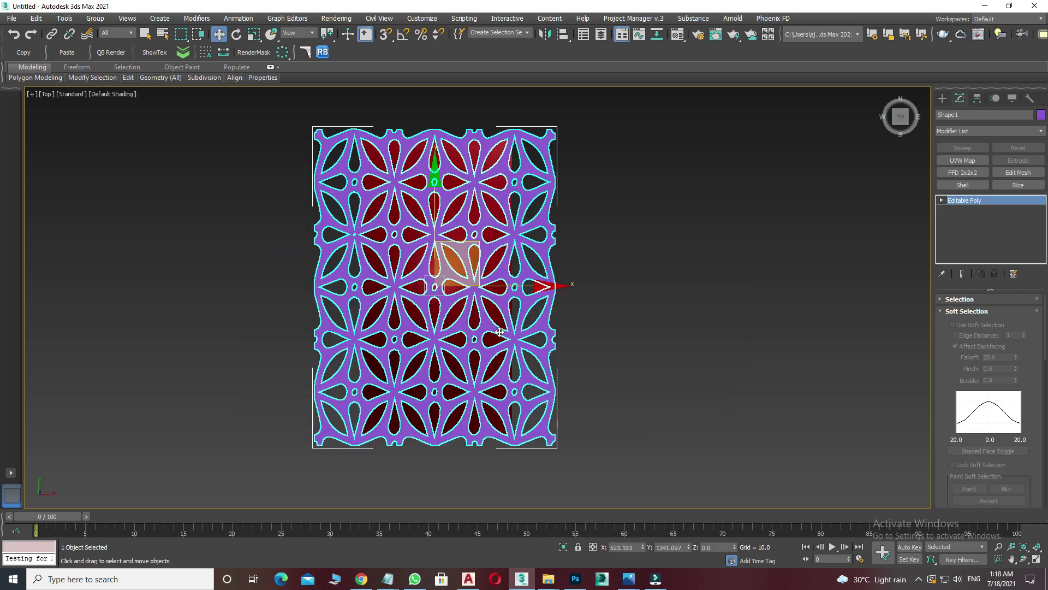
key(f)
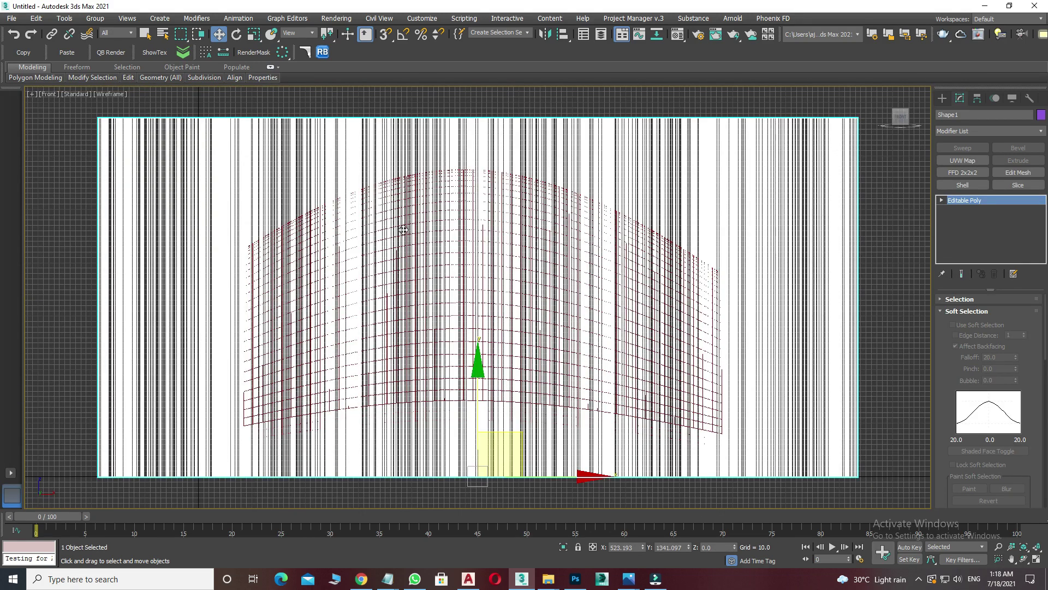
key(F3)
key(p)
scroll(513, 232, up, 3)
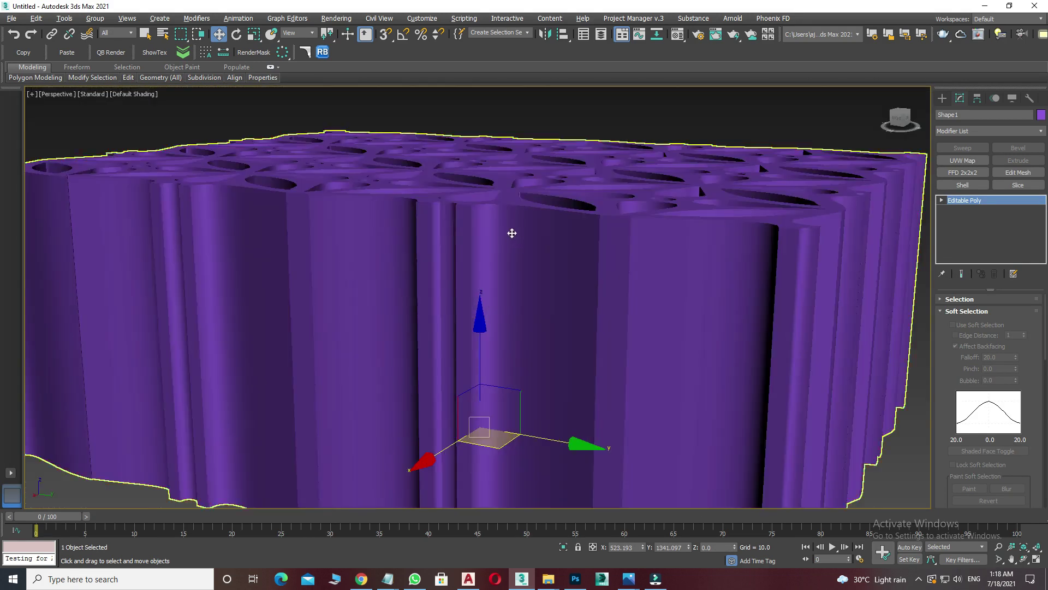
alt+middle_drag(513, 231, 519, 262)
scroll(522, 268, up, 2)
Frame the lattice and window-select both it and the arched plane.
click(883, 318)
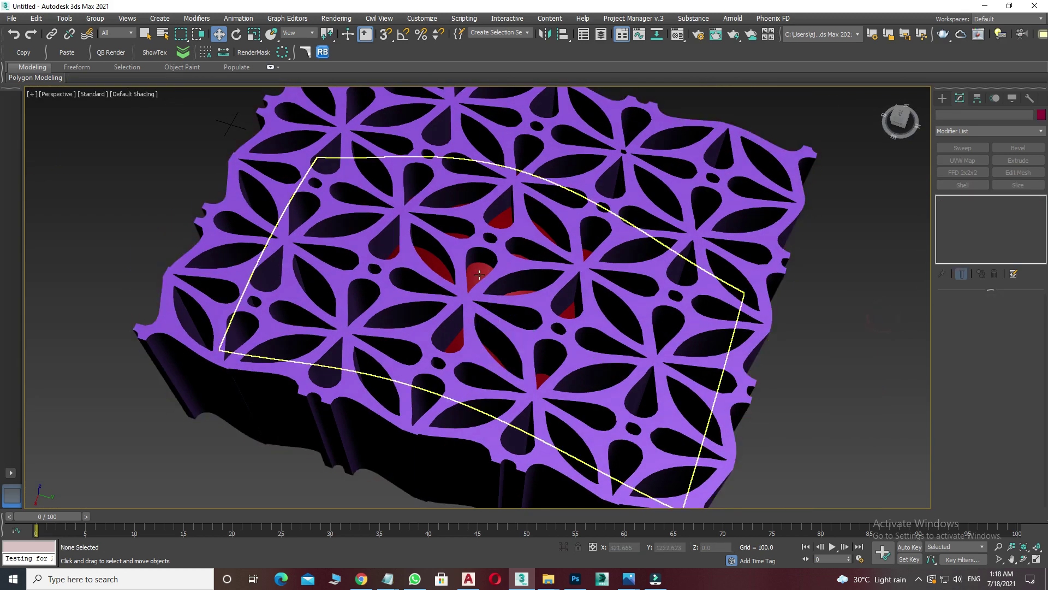
click(479, 268)
key(z)
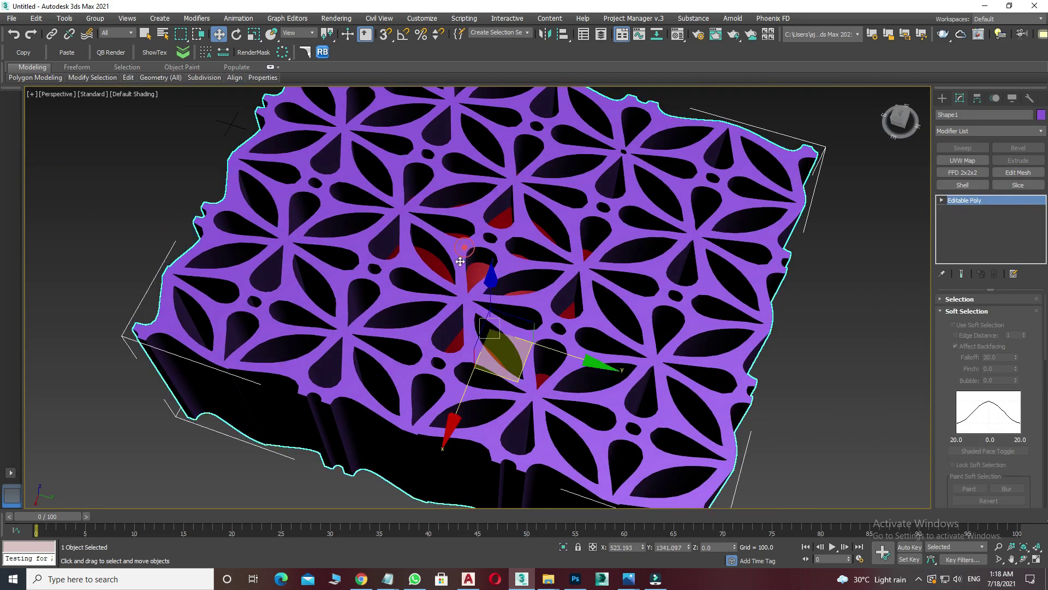
drag(325, 355, 686, 157)
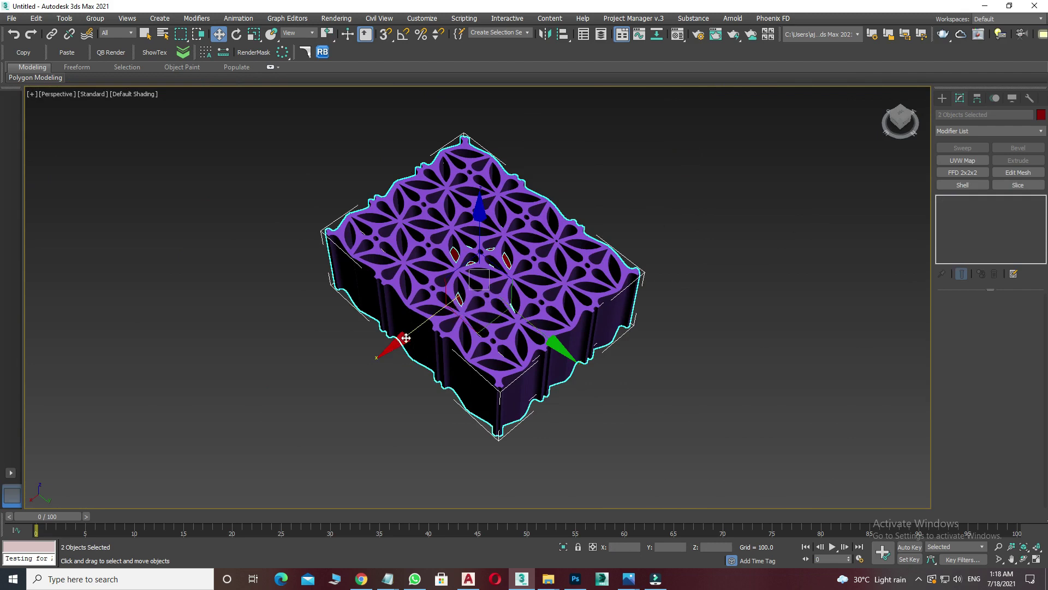
Shift-drag a copy of the lattice and plane toward the lower left.
shift+drag(406, 338, 159, 481)
key(Return)
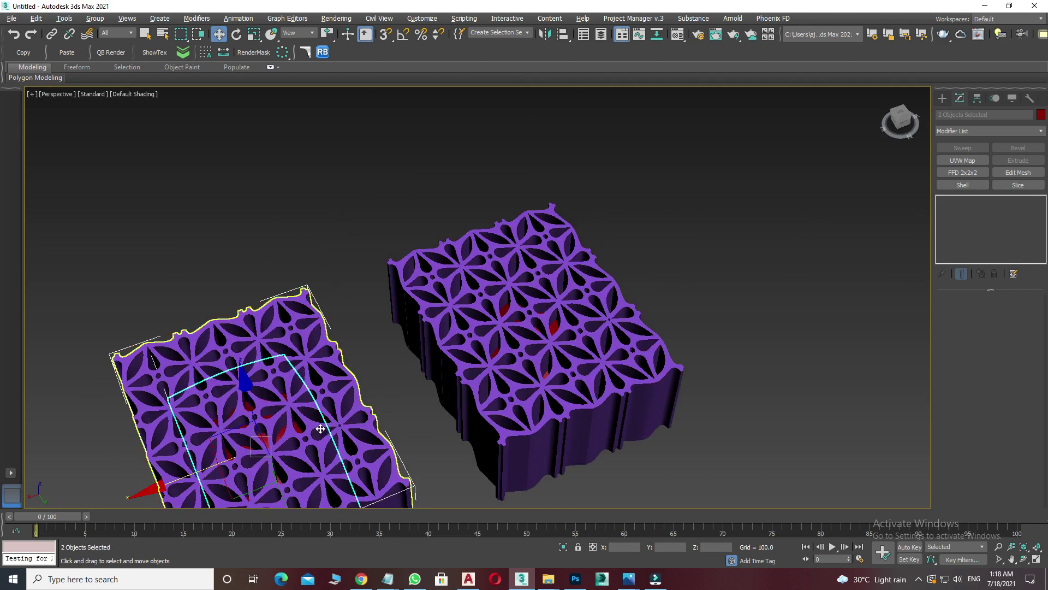
drag(321, 429, 279, 443)
Select the original arched Plane001 inside its lattice.
click(725, 244)
scroll(507, 314, up, 5)
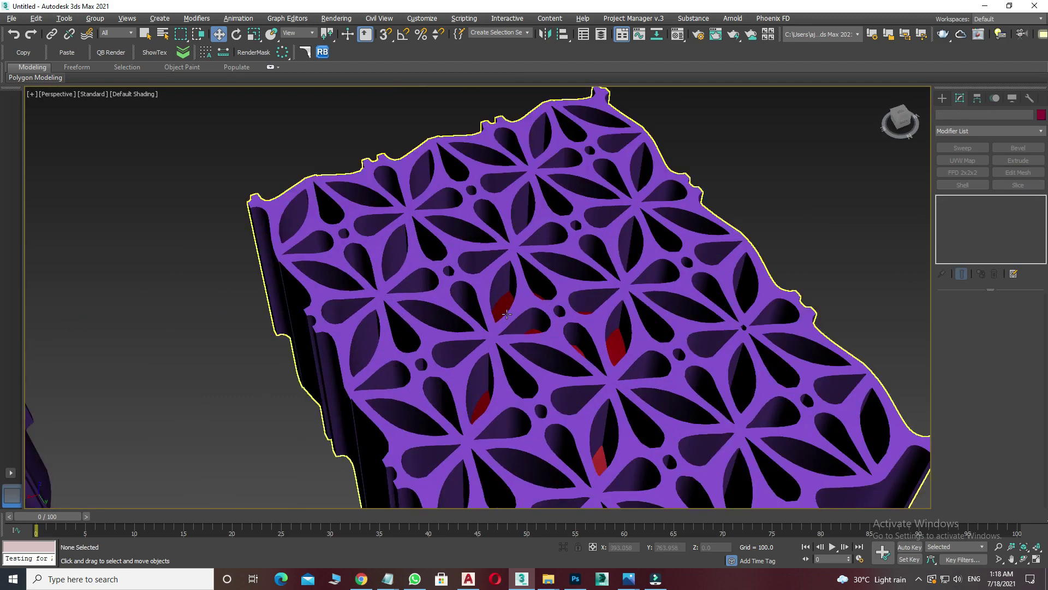
click(506, 314)
scroll(491, 308, down, 3)
scroll(472, 304, down, 2)
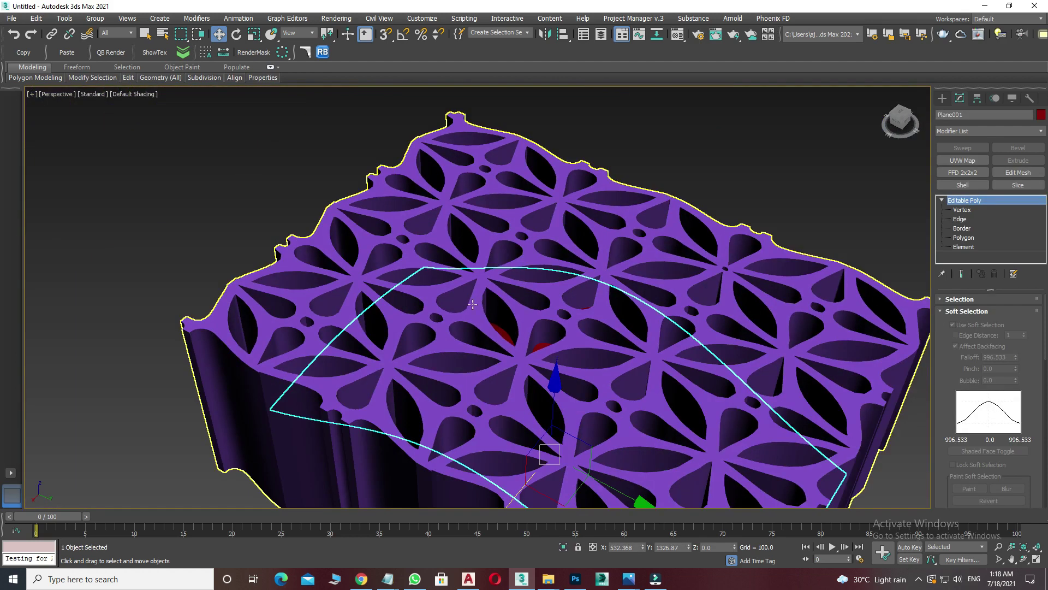
middle_drag(652, 419, 557, 369)
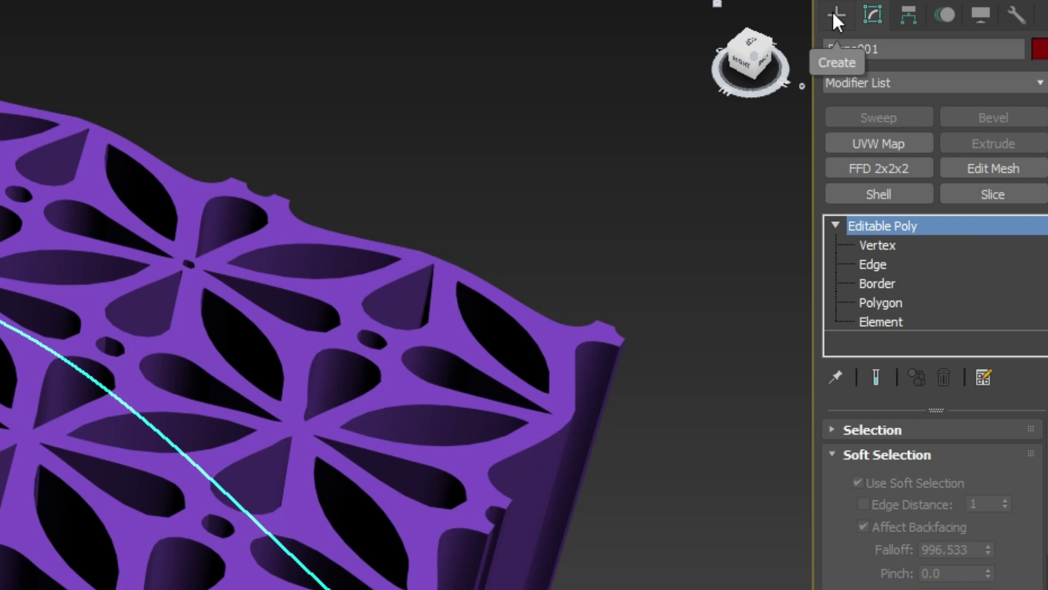
Make Plane001 a Compound Boolean set to Intersect and pick Shape1 as the operand.
click(834, 16)
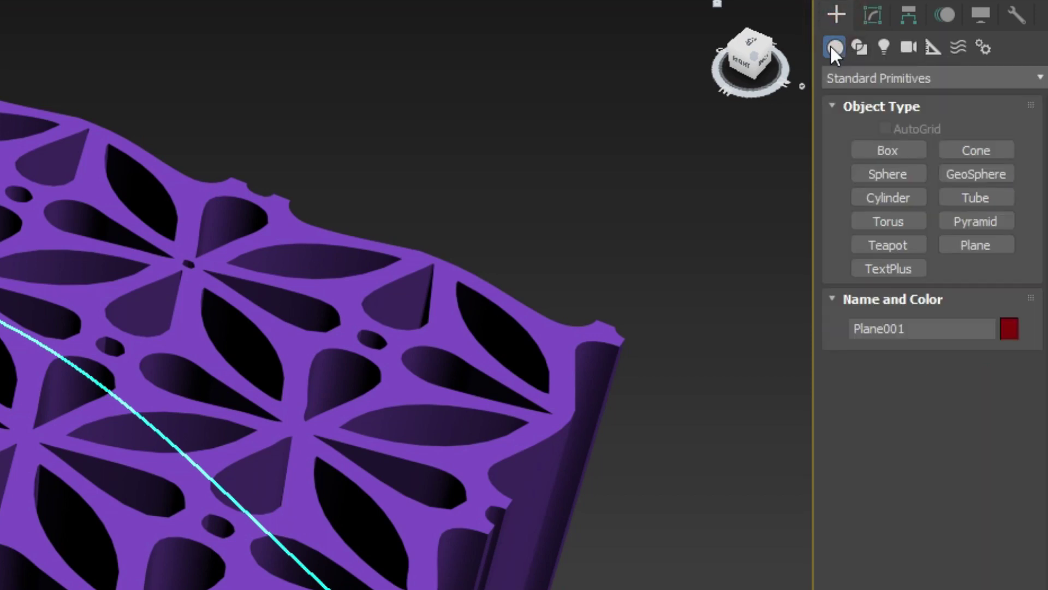
click(883, 78)
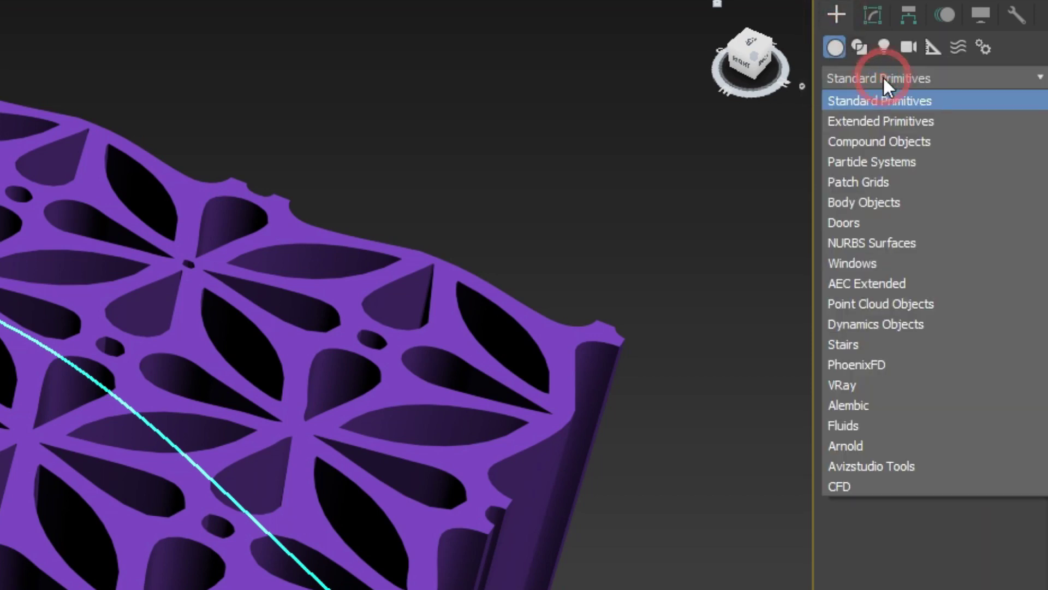
click(867, 139)
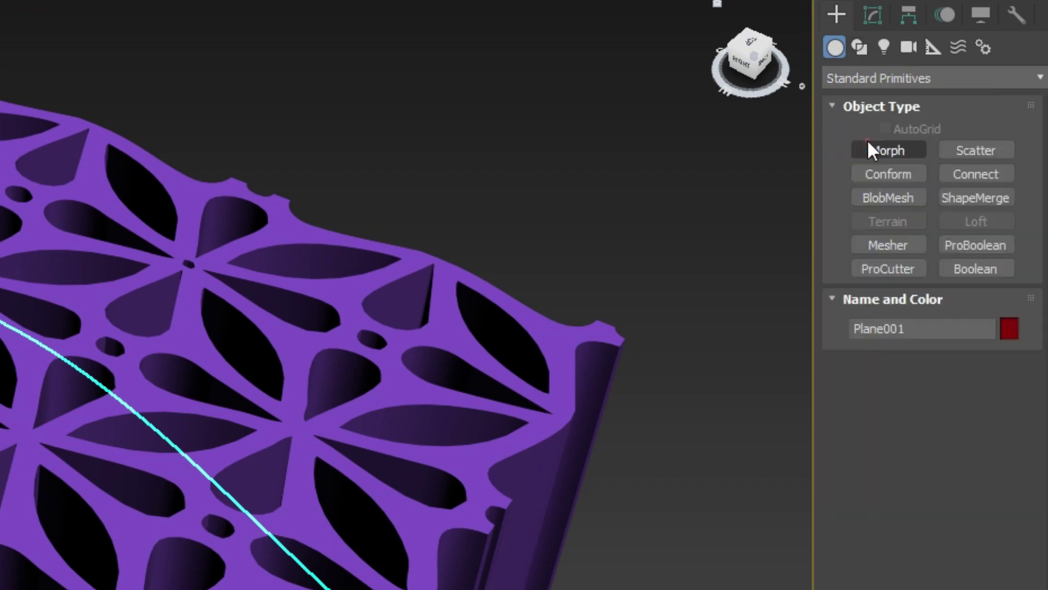
click(972, 269)
scroll(827, 490, down, 2)
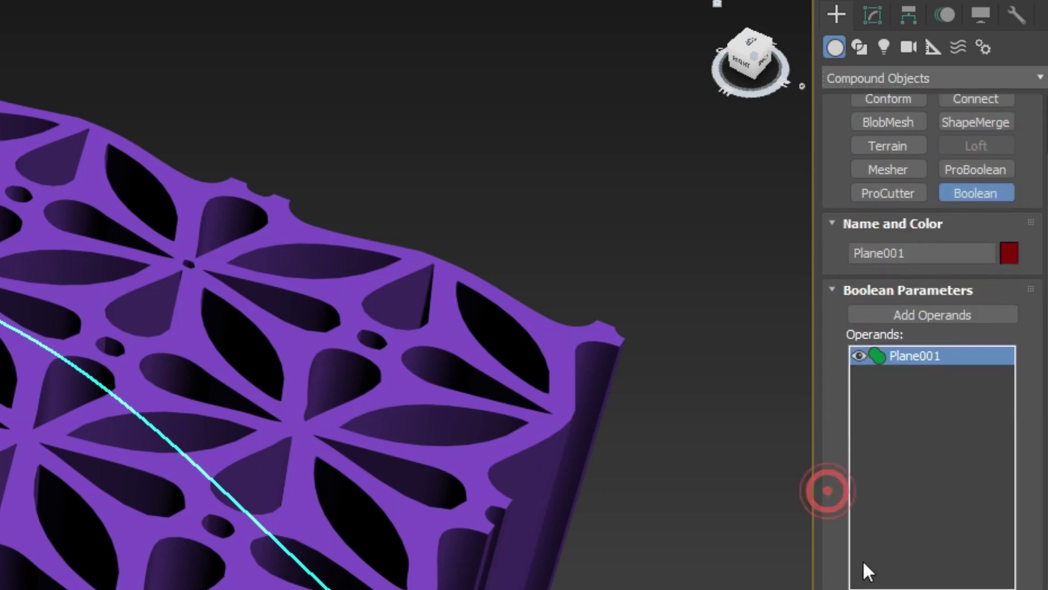
scroll(862, 559, down, 8)
click(891, 485)
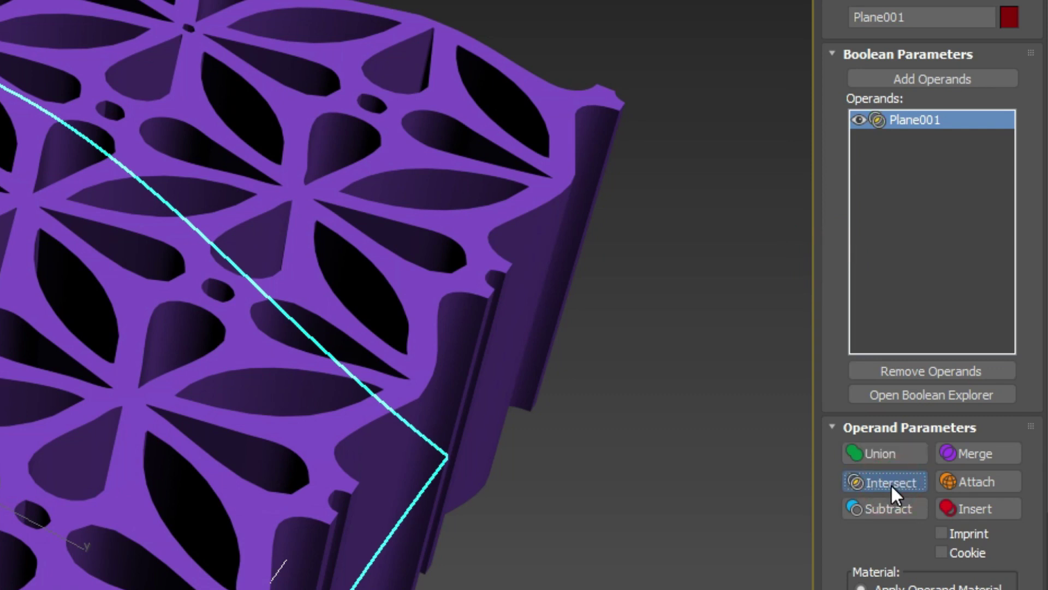
click(956, 80)
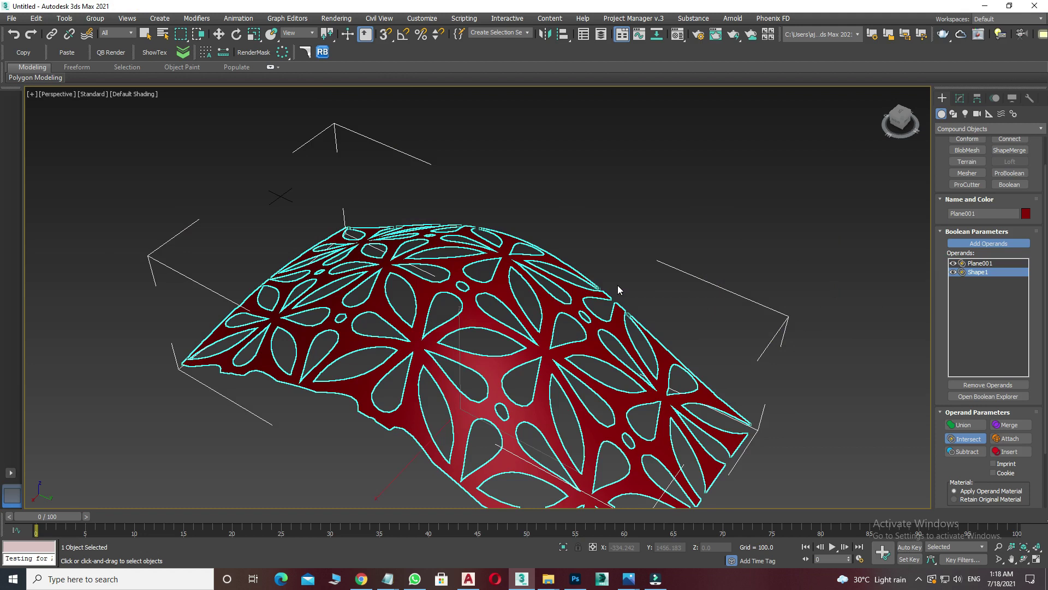
Orbit and zoom around the red perforated dome to inspect it.
key(w)
alt+middle_drag(630, 289, 645, 168)
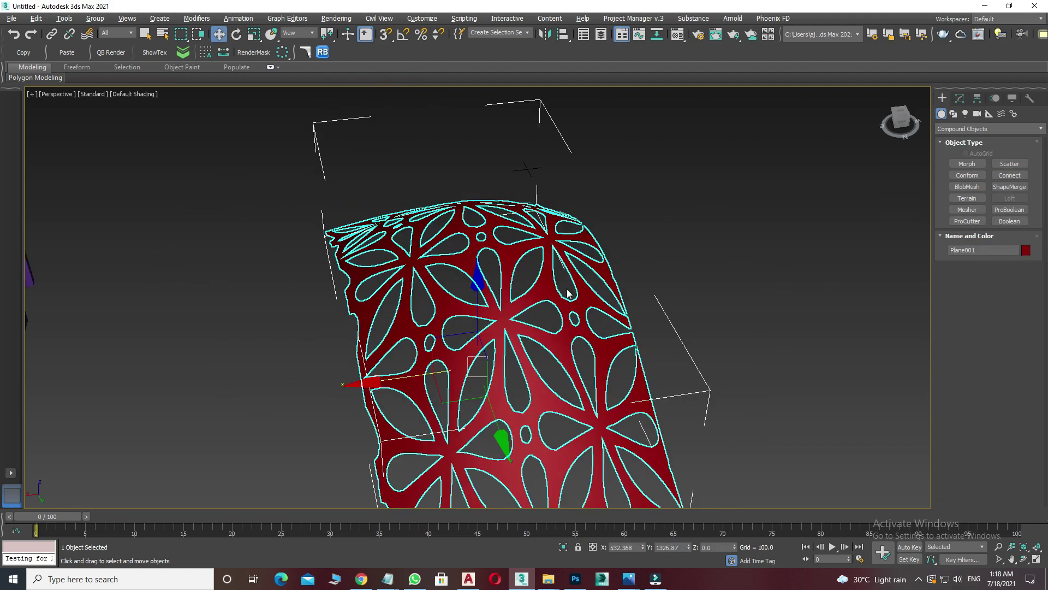
click(645, 168)
mouse_move(560, 319)
alt+middle_down()
mouse_move(561, 339)
mouse_move(517, 339)
mouse_move(561, 339)
mouse_move(568, 352)
alt+middle_up()
scroll(560, 339, up, 5)
scroll(562, 342, down, 5)
scroll(570, 350, up, 1)
scroll(570, 347, up, 3)
scroll(546, 341, up, 1)
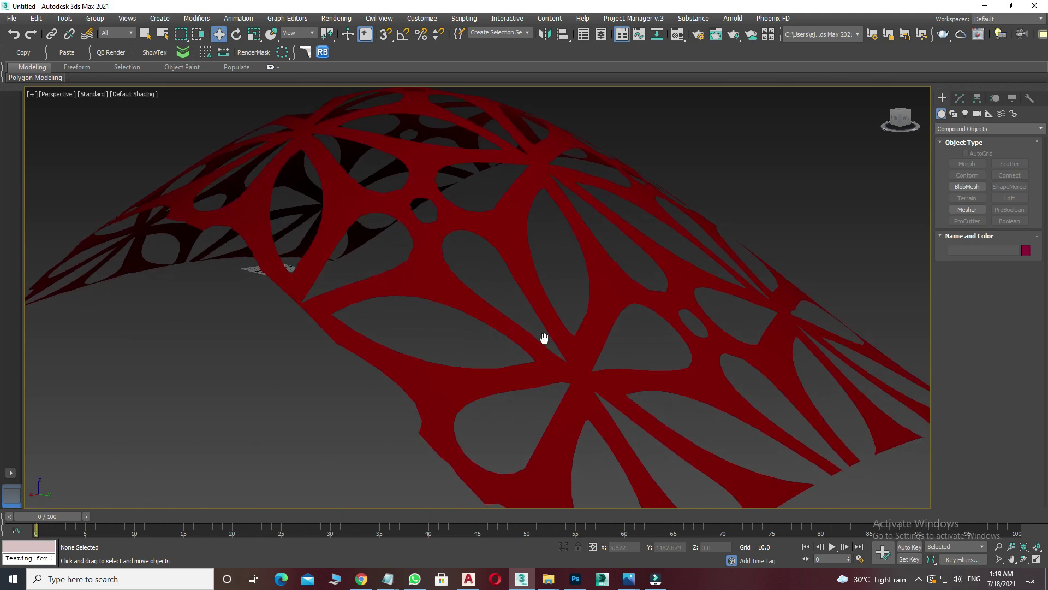
scroll(535, 338, up, 2)
alt+middle_drag(533, 339, 657, 424)
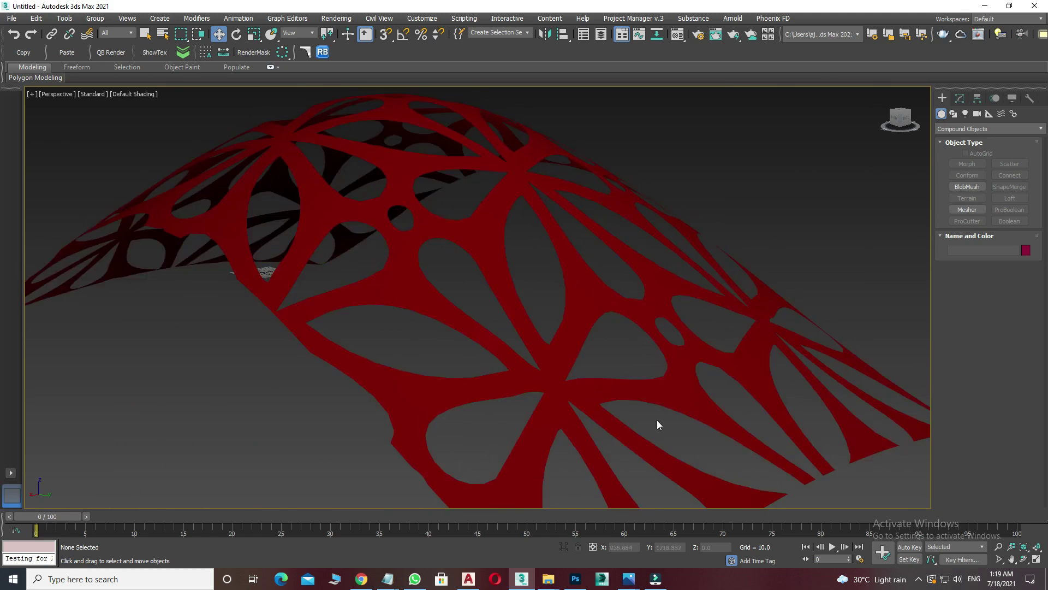
mouse_move(671, 384)
alt+middle_down()
mouse_move(545, 391)
mouse_move(658, 389)
mouse_move(620, 434)
mouse_move(657, 415)
alt+middle_up()
Add a Shell modifier to the red dome with Outer Amount about 12.
click(960, 98)
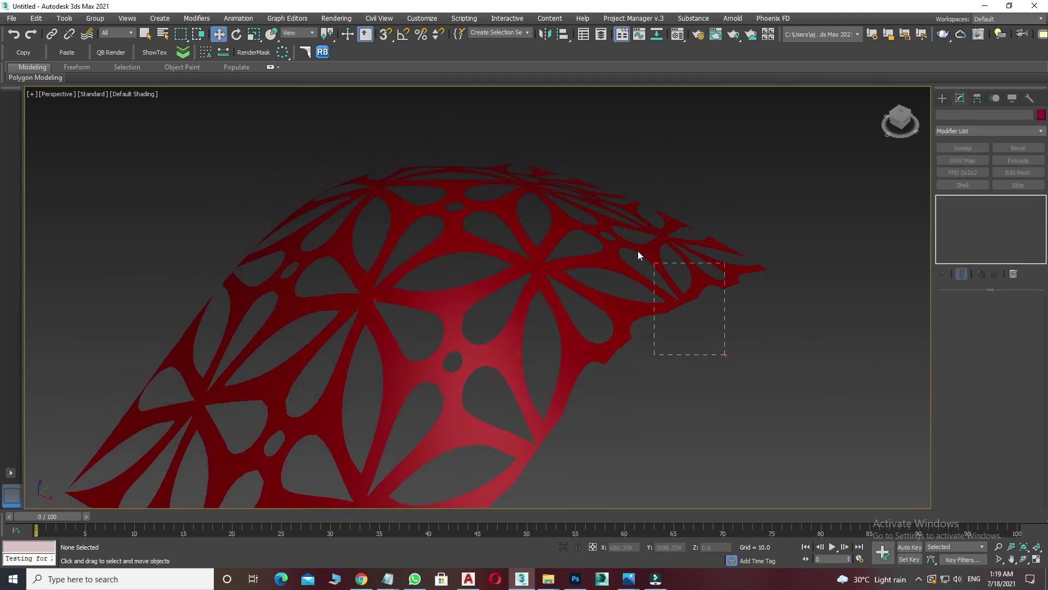
drag(644, 222, 725, 355)
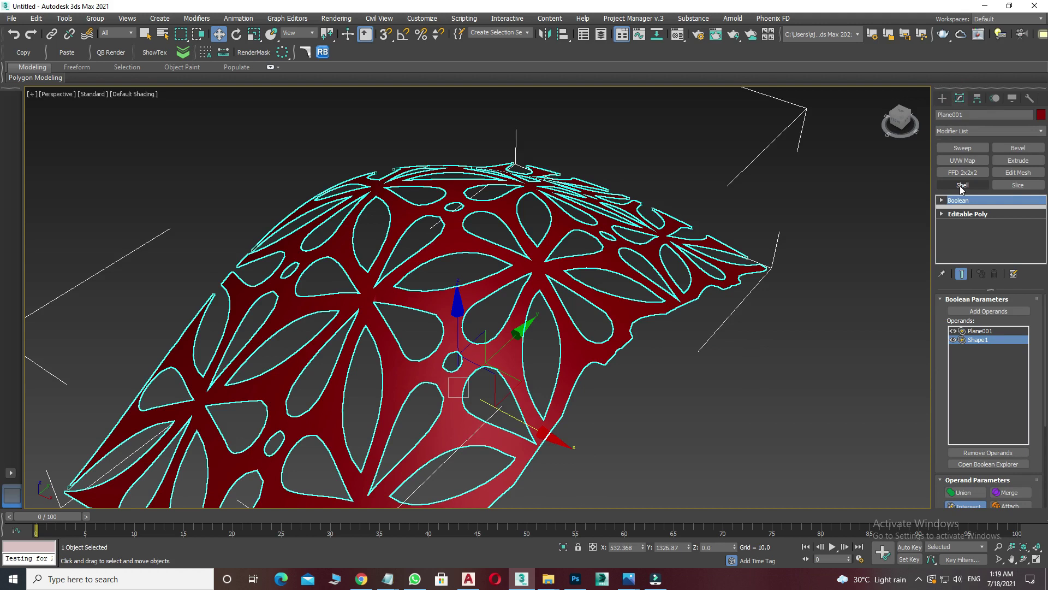
click(960, 186)
mouse_move(1027, 328)
mouse_down()
mouse_move(983, 278)
mouse_move(771, 395)
mouse_move(835, 149)
mouse_up()
mouse_move(474, 265)
alt+middle_down()
mouse_move(714, 252)
mouse_move(683, 277)
mouse_move(710, 279)
mouse_move(656, 287)
alt+middle_up()
click(714, 252)
Switch the viewport to Top view and bring up the File menu.
key(t)
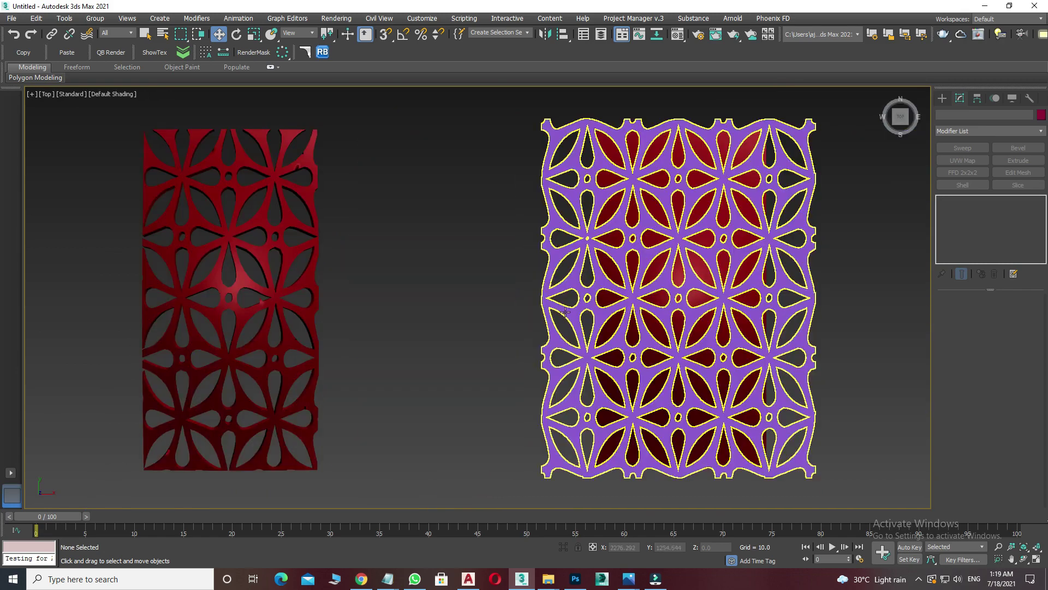
scroll(473, 271, down, 5)
click(12, 18)
mouse_move(32, 277)
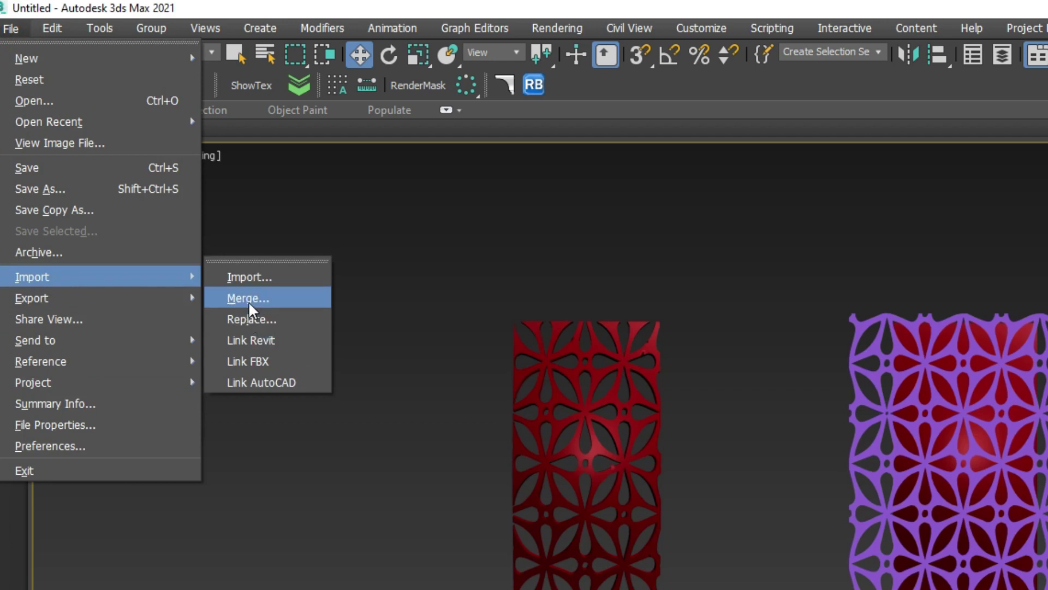
Import the jali Illustrator file, merging its shapes into the current scene.
click(250, 302)
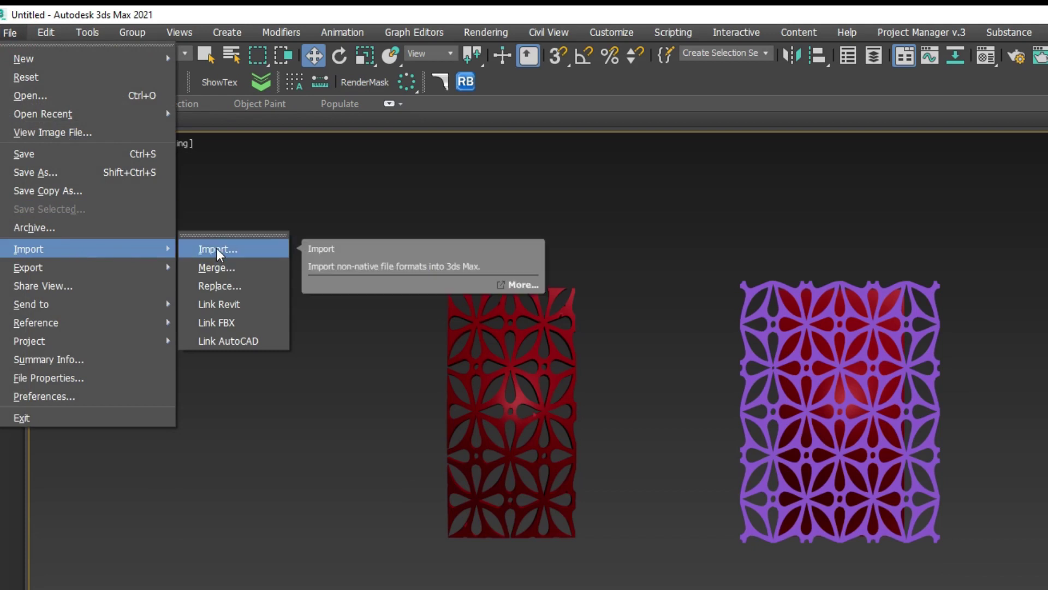
click(217, 251)
scroll(197, 262, up, 10)
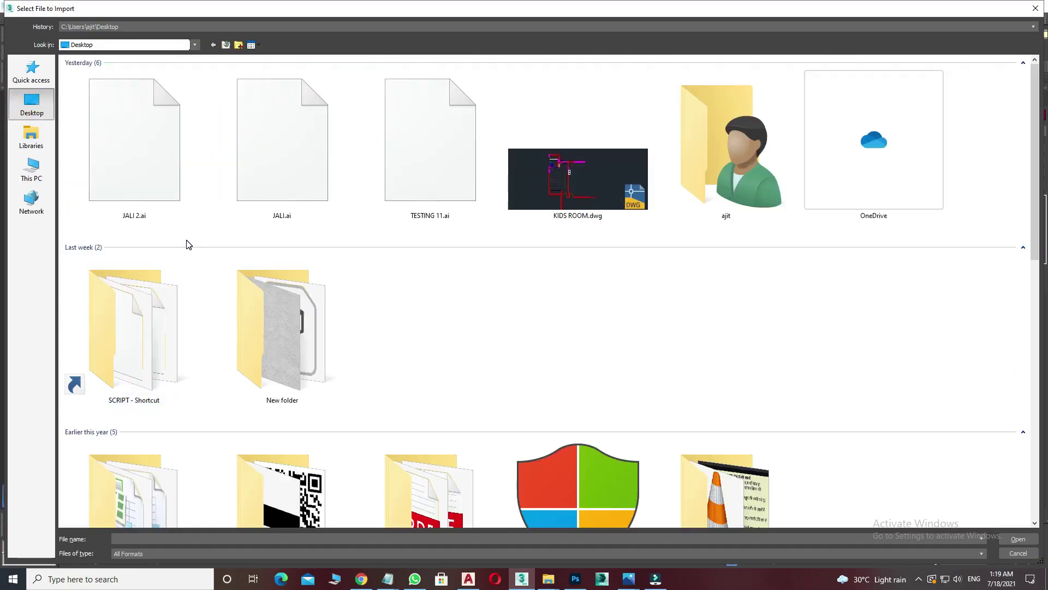
double_click(133, 145)
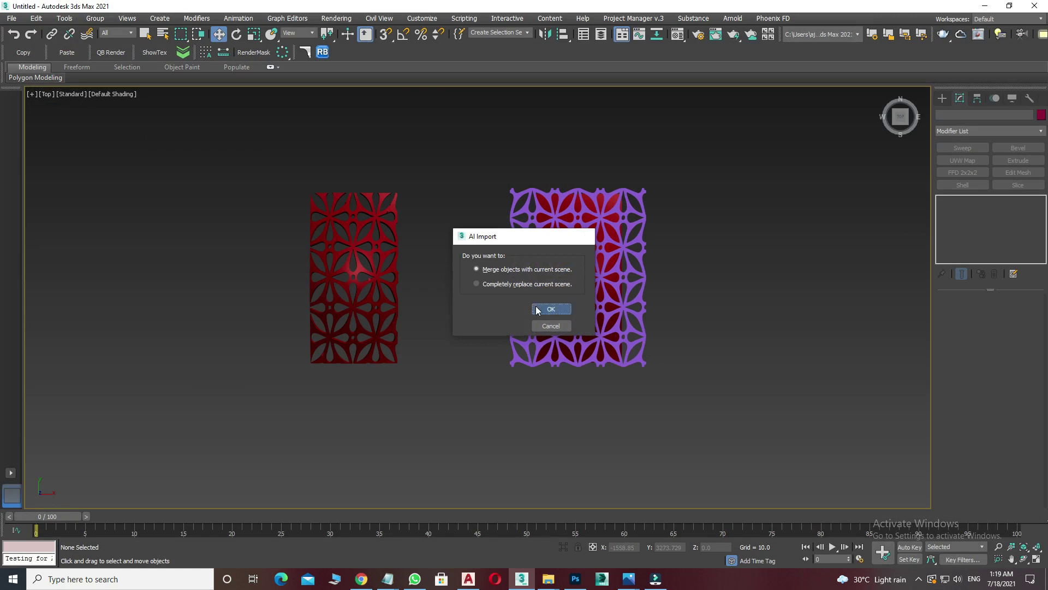
click(537, 309)
click(585, 309)
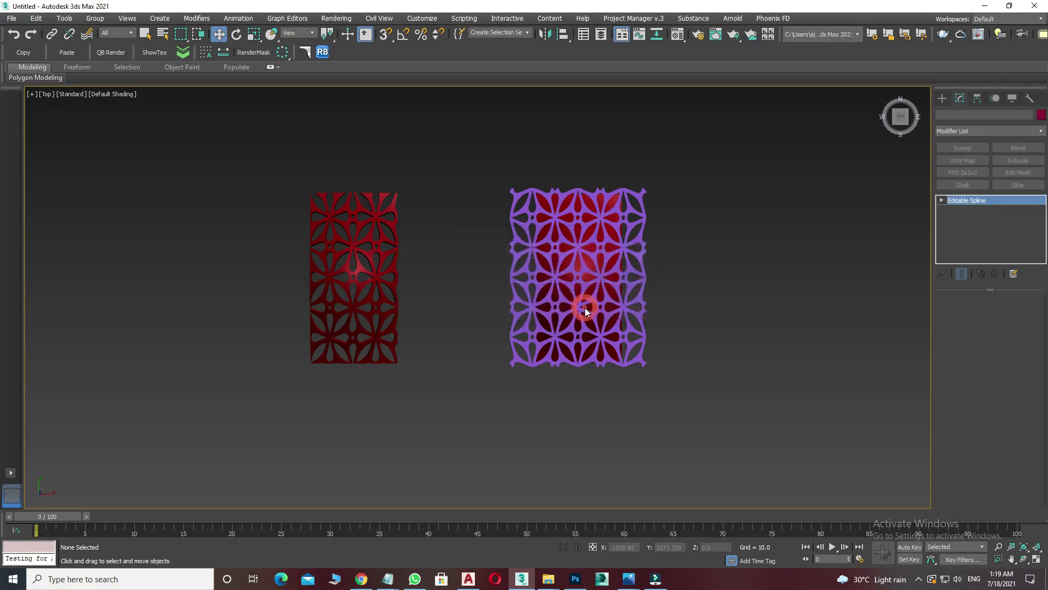
key(z)
scroll(581, 301, down, 1)
scroll(581, 301, down, 1)
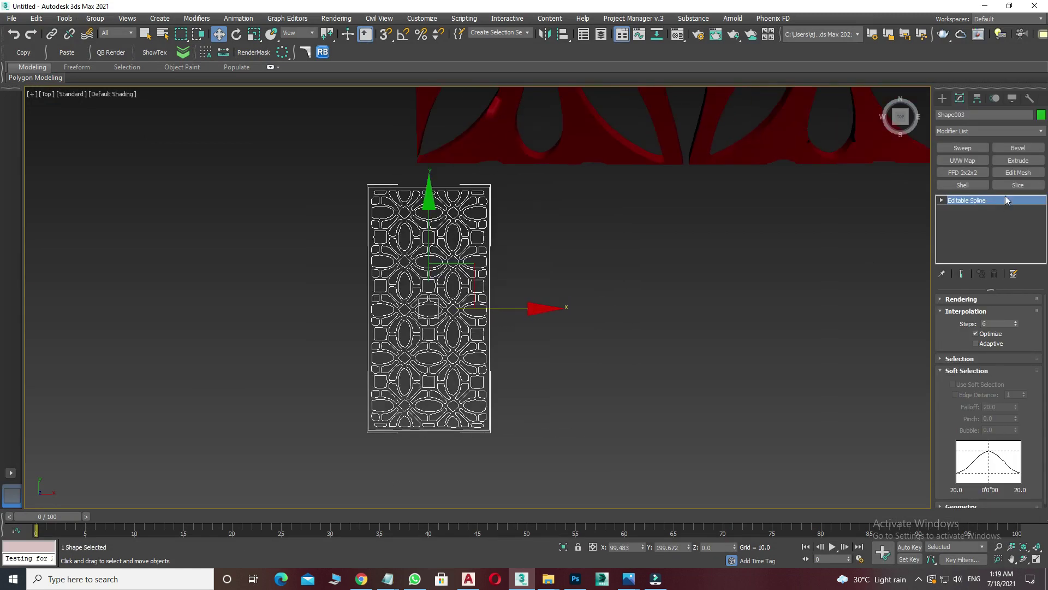
Extrude the imported pattern by 500 and move the block away from the others.
click(1018, 161)
double_click(1011, 315)
text(500)
key(Return)
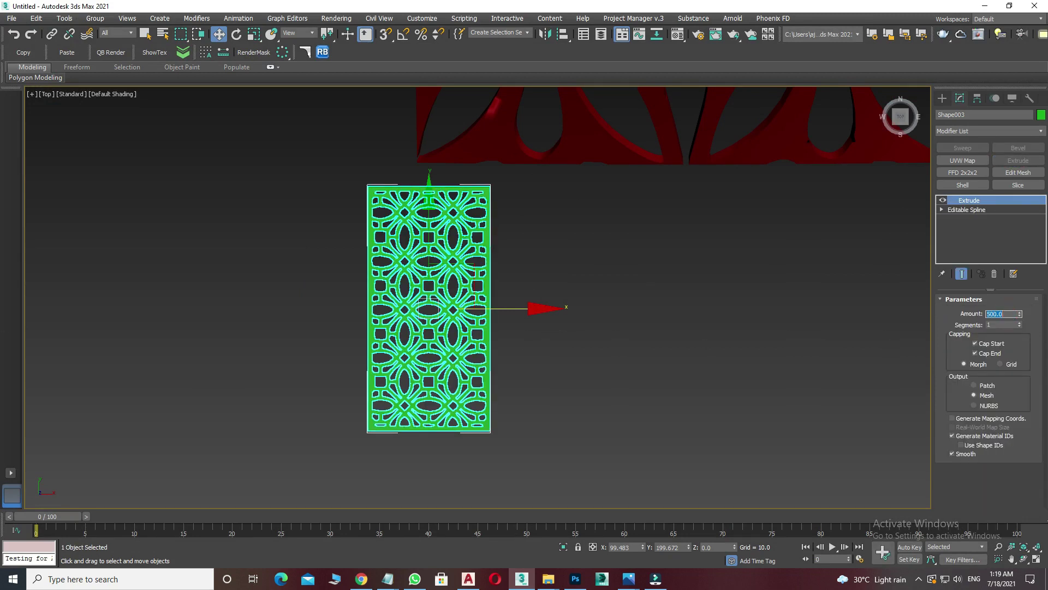
scroll(467, 318, down, 3)
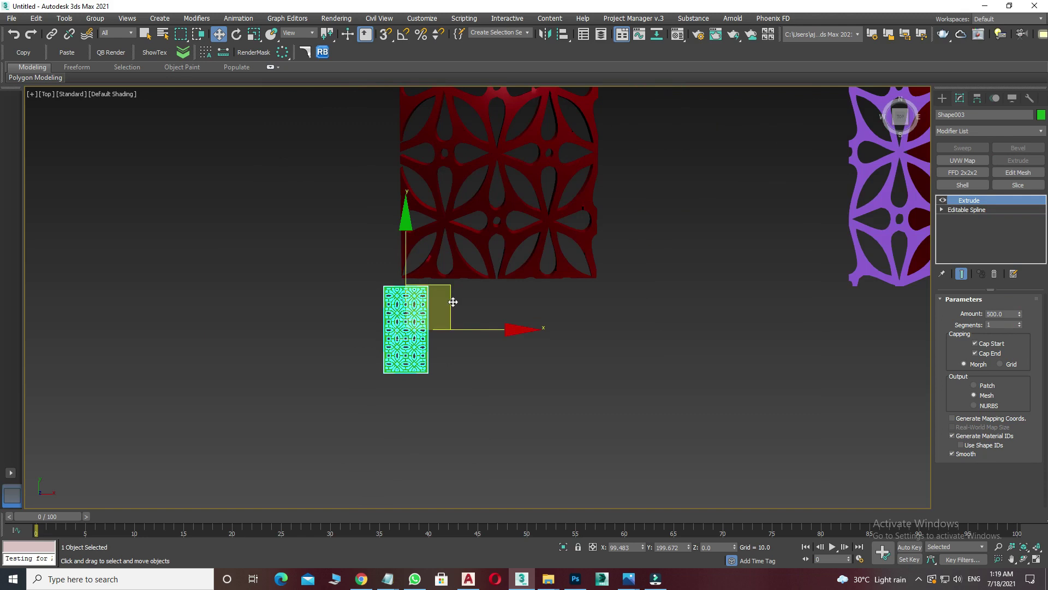
drag(458, 302, 353, 374)
Return to Perspective view and orbit around the green block.
key(p)
key(z)
scroll(578, 390, down, 3)
mouse_move(758, 389)
alt+middle_down()
mouse_move(548, 385)
mouse_move(450, 421)
mouse_move(525, 386)
alt+middle_up()
scroll(529, 418, down, 2)
scroll(528, 412, down, 3)
Create a Standard Primitives plane beside the green block.
click(528, 385)
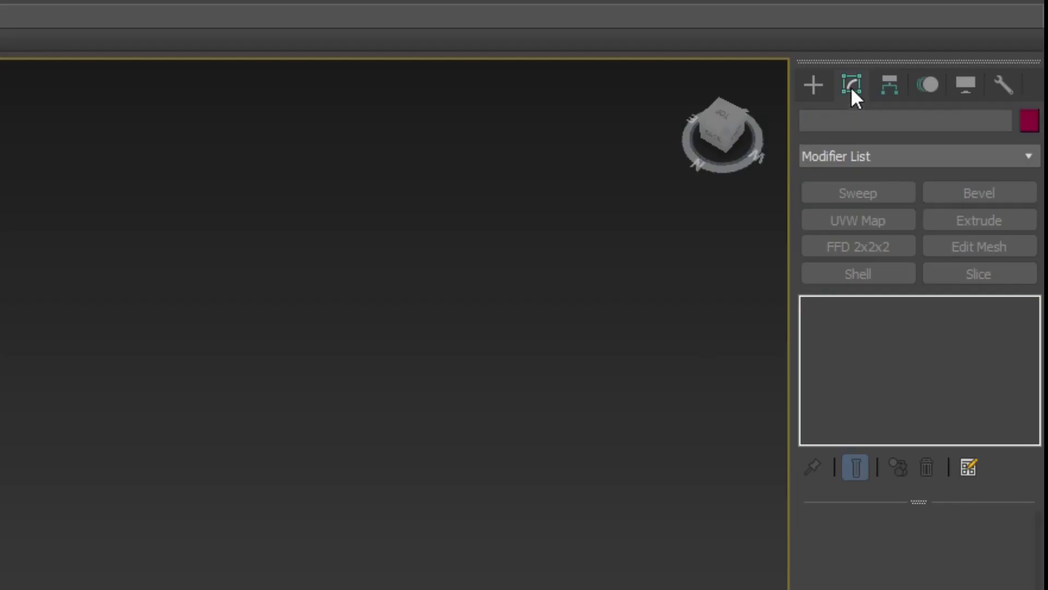
click(813, 85)
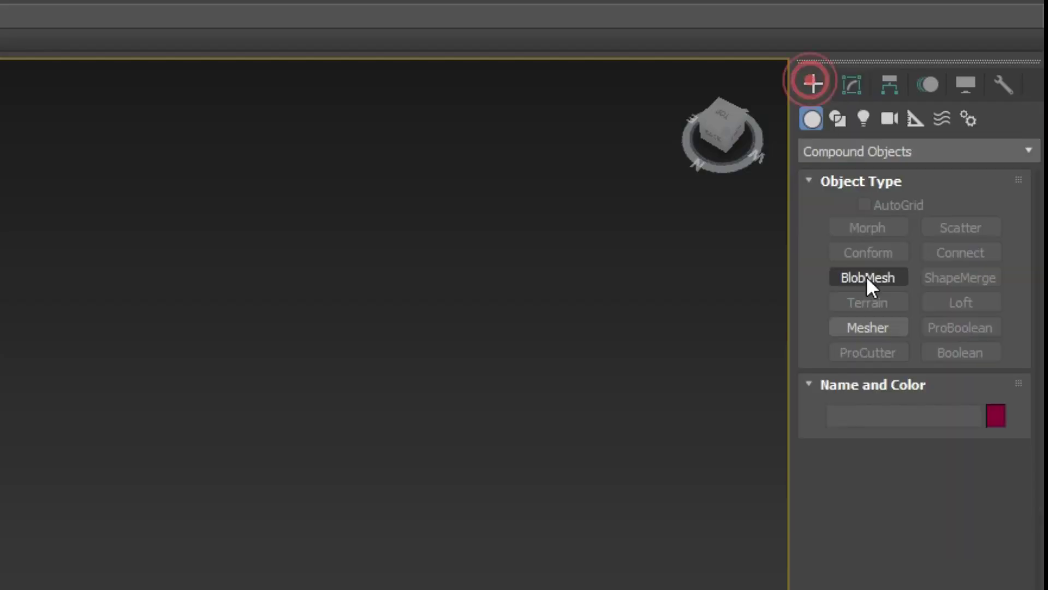
click(836, 153)
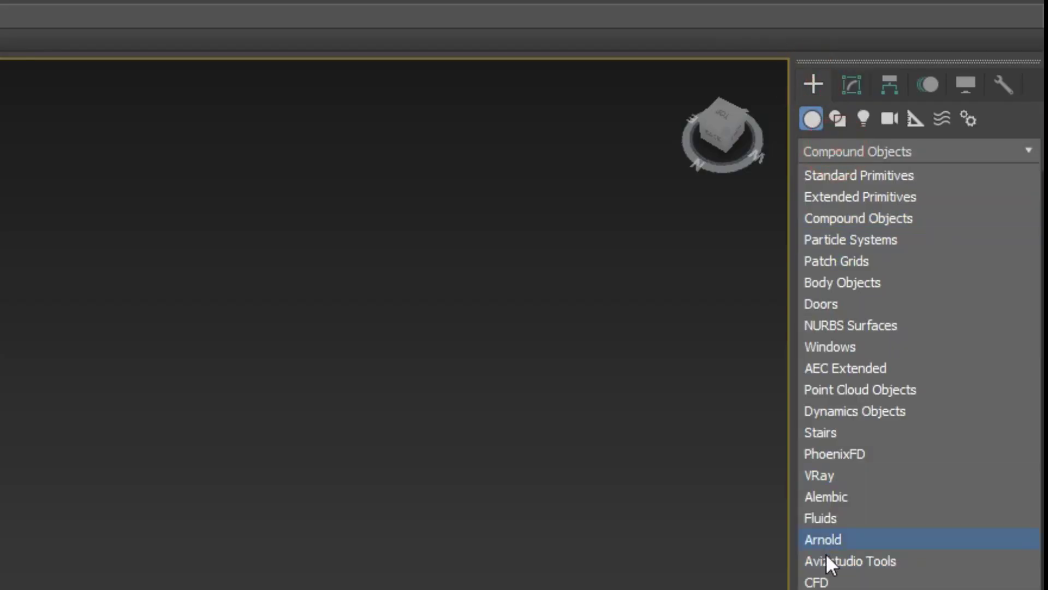
click(828, 145)
click(818, 141)
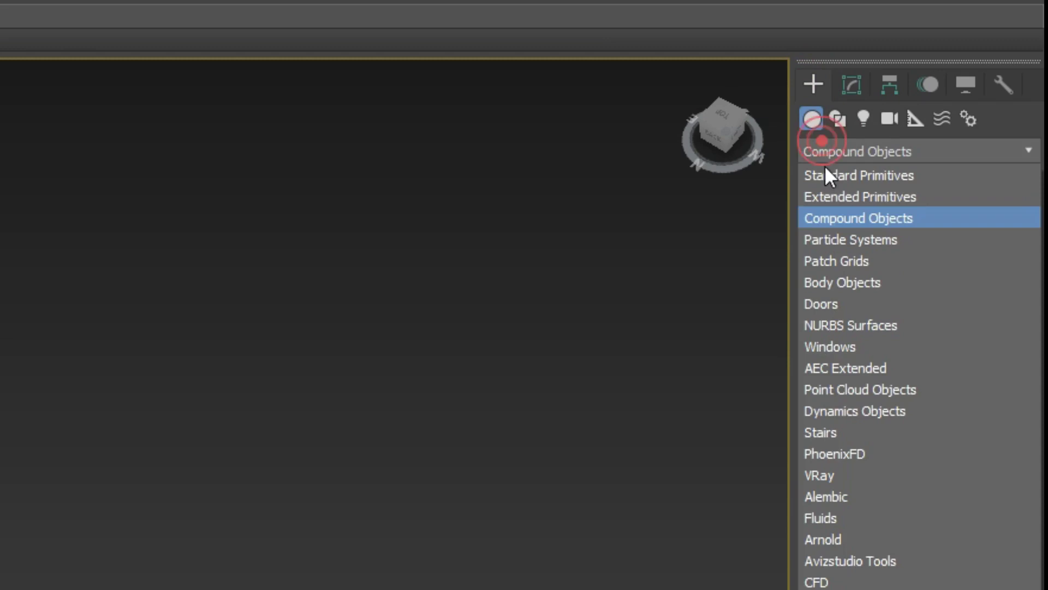
click(826, 174)
click(965, 330)
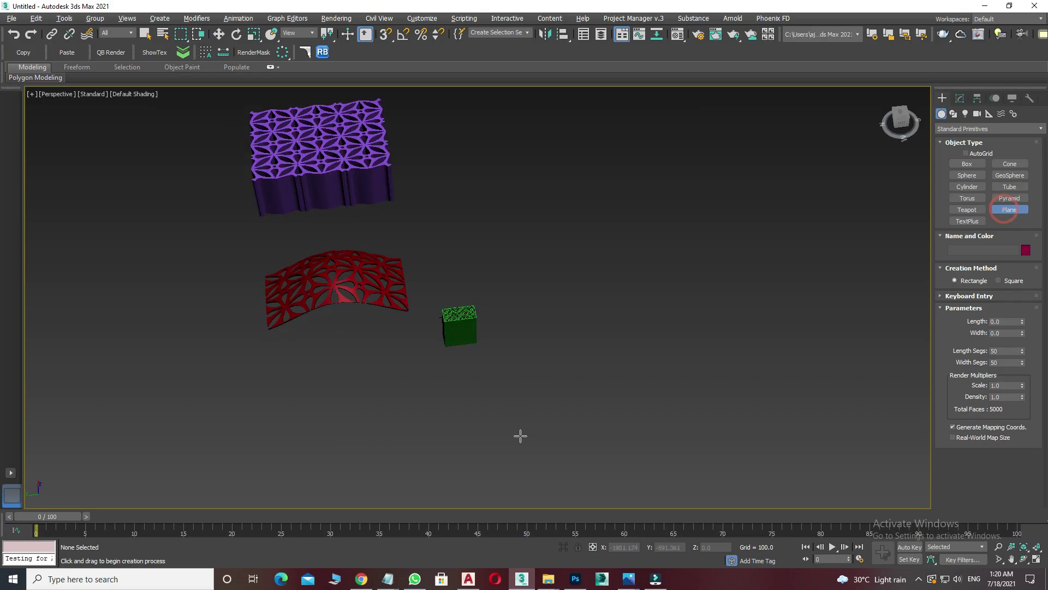
mouse_move(389, 377)
mouse_down()
mouse_move(661, 437)
mouse_move(630, 430)
mouse_up()
Convert the plane to Editable Poly and enter Vertex mode in wireframe.
click(961, 97)
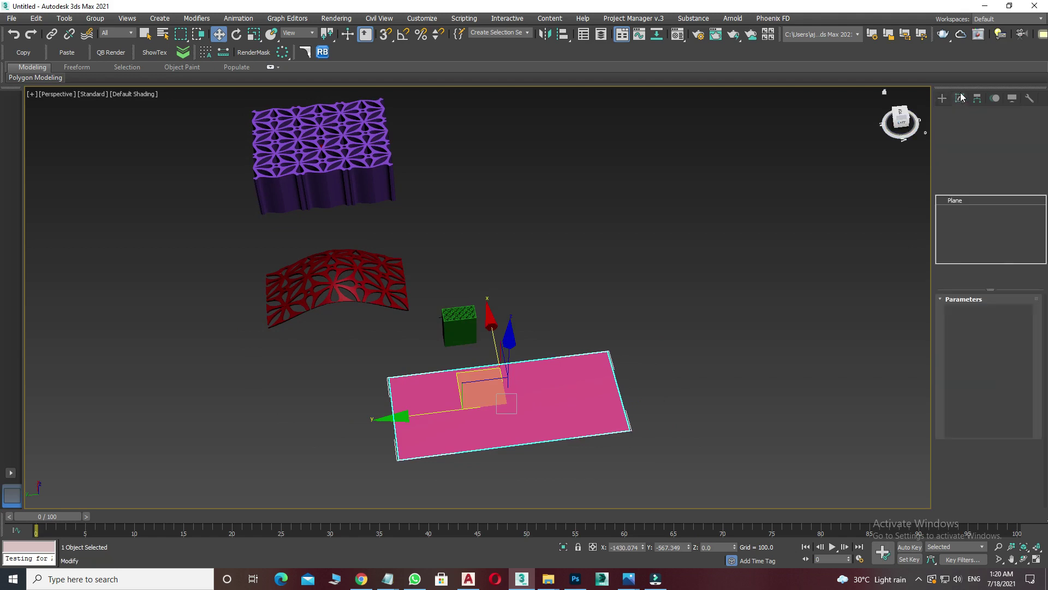
right_click(667, 400)
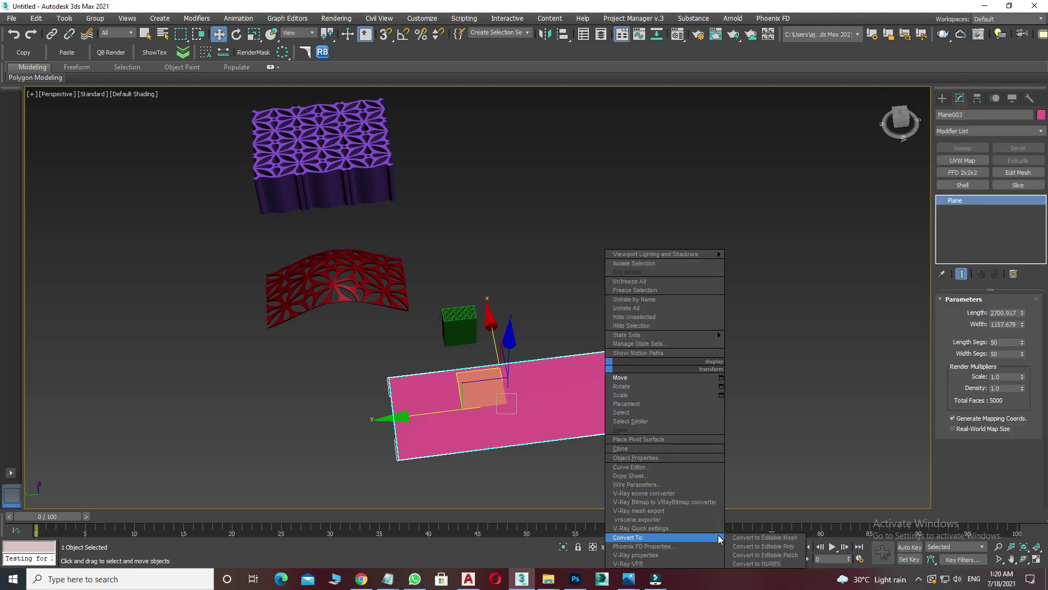
click(763, 546)
click(942, 201)
scroll(511, 413, up, 4)
key(F3)
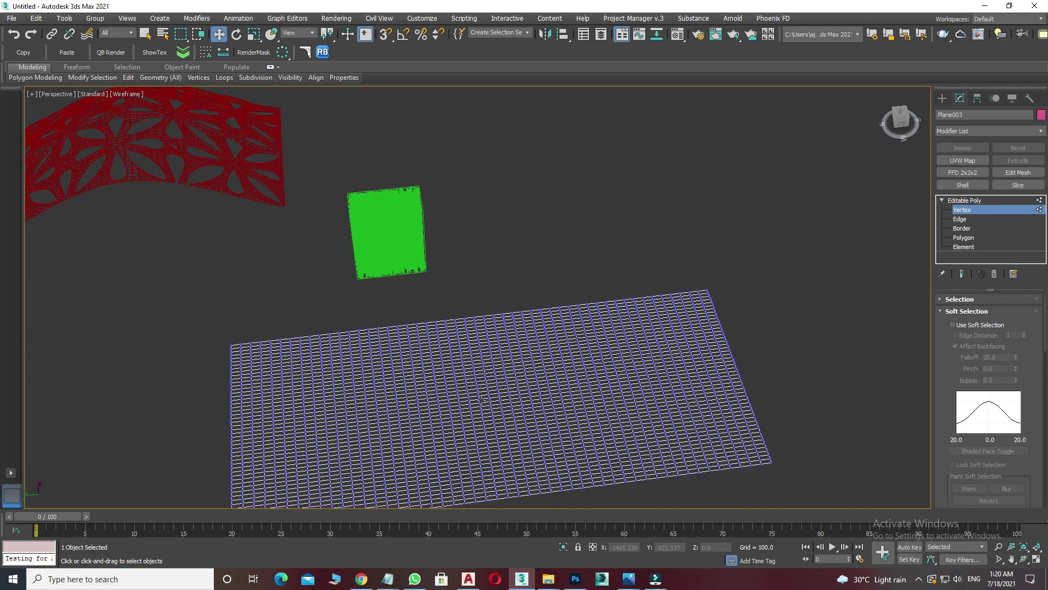
scroll(481, 399, up, 5)
Lift a centre vertex using Soft Selection with falloff about 984 into a wide hill.
click(480, 384)
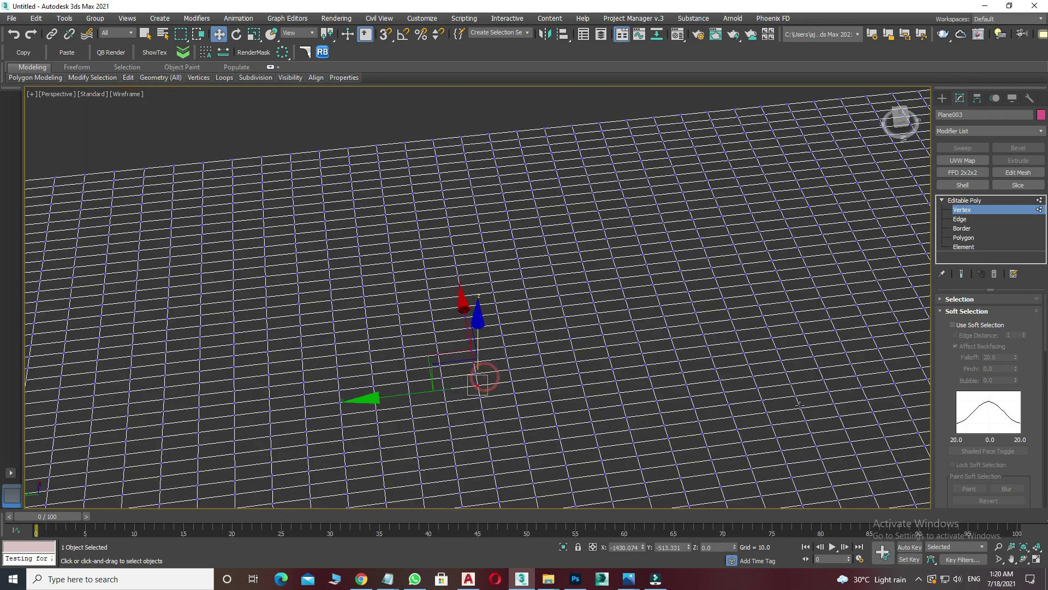
click(954, 325)
scroll(328, 322, down, 2)
scroll(328, 323, down, 3)
drag(1017, 359, 623, 534)
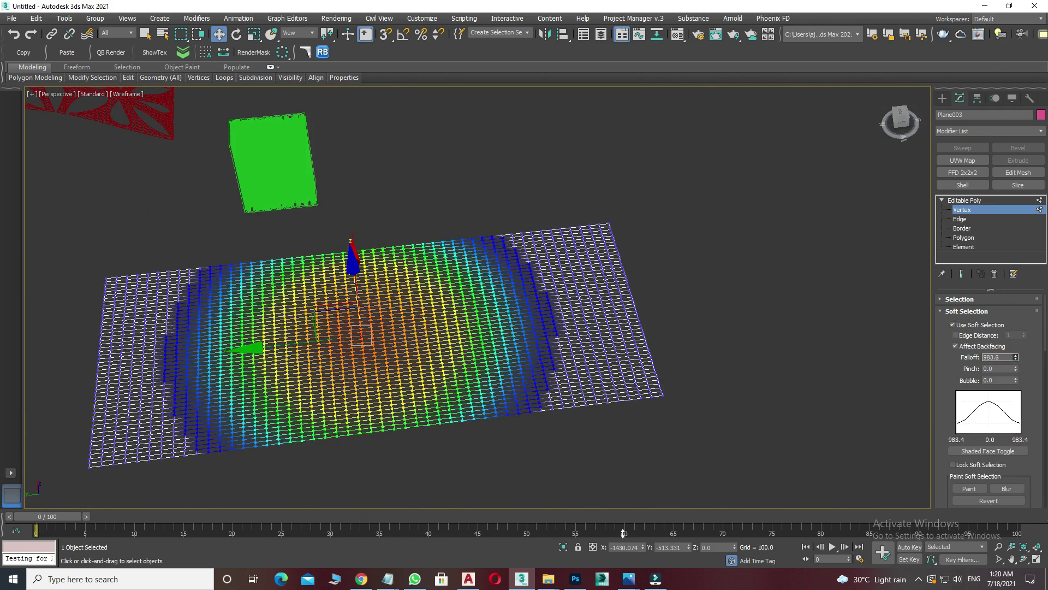
alt+middle_drag(416, 377, 357, 228)
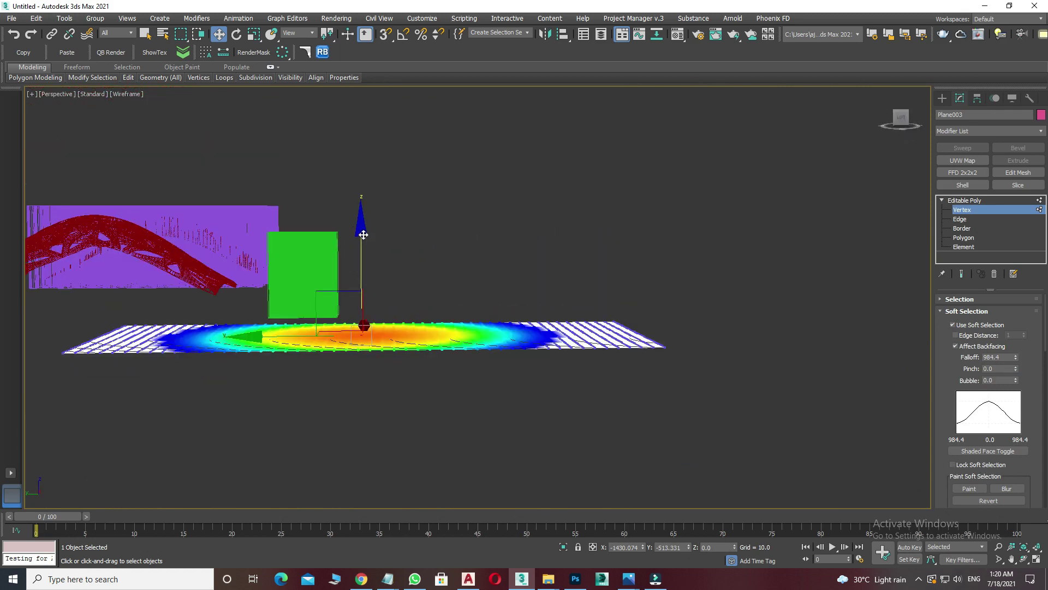
drag(363, 234, 366, 128)
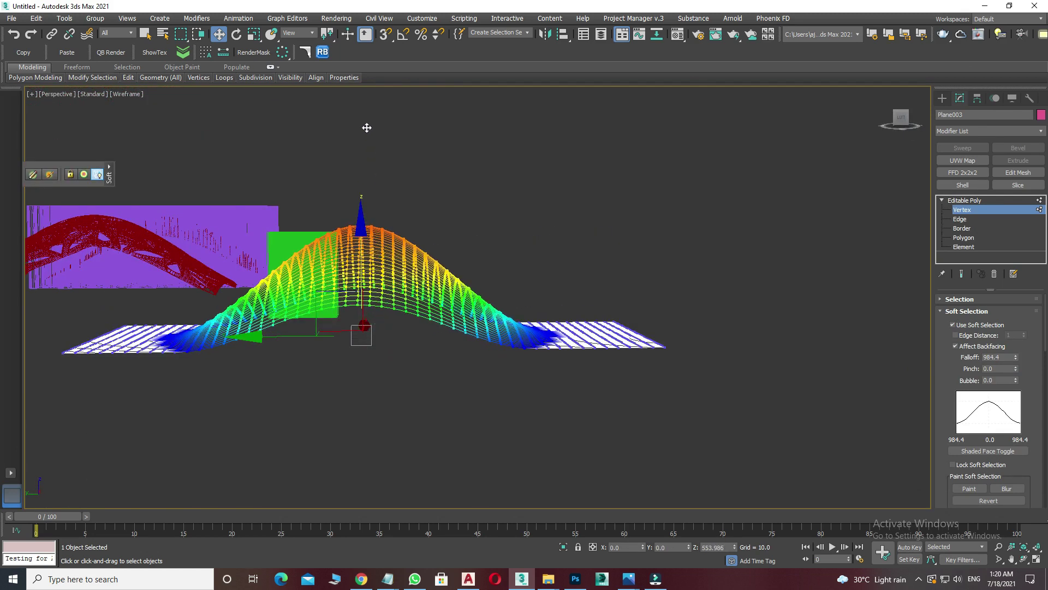
alt+middle_drag(462, 347, 634, 187)
click(972, 201)
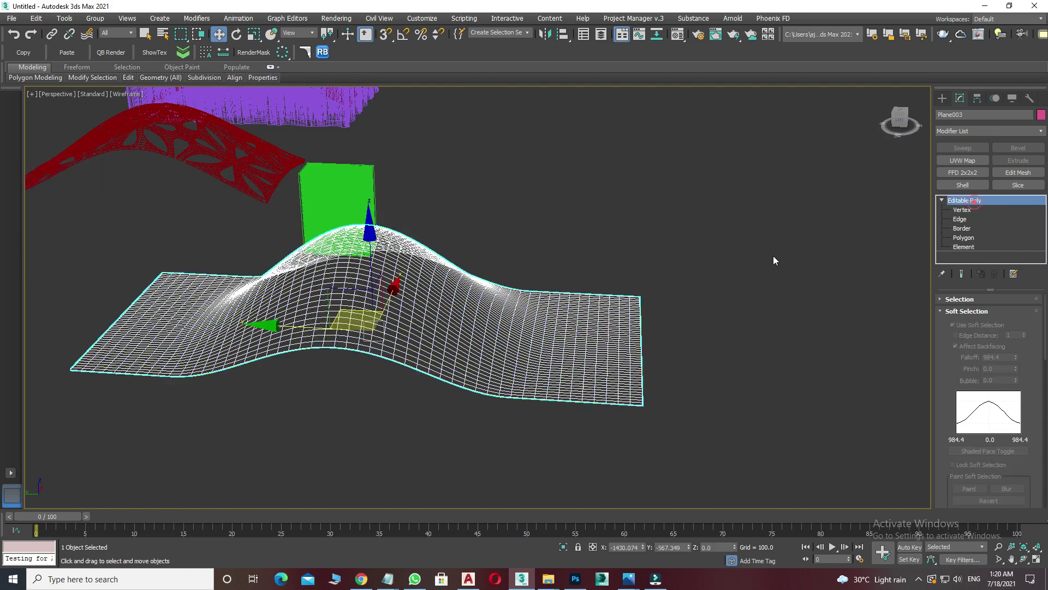
key(F3)
Select the green extruded block in Top view and shift it sideways.
click(522, 175)
alt+middle_drag(522, 175, 377, 183)
click(373, 186)
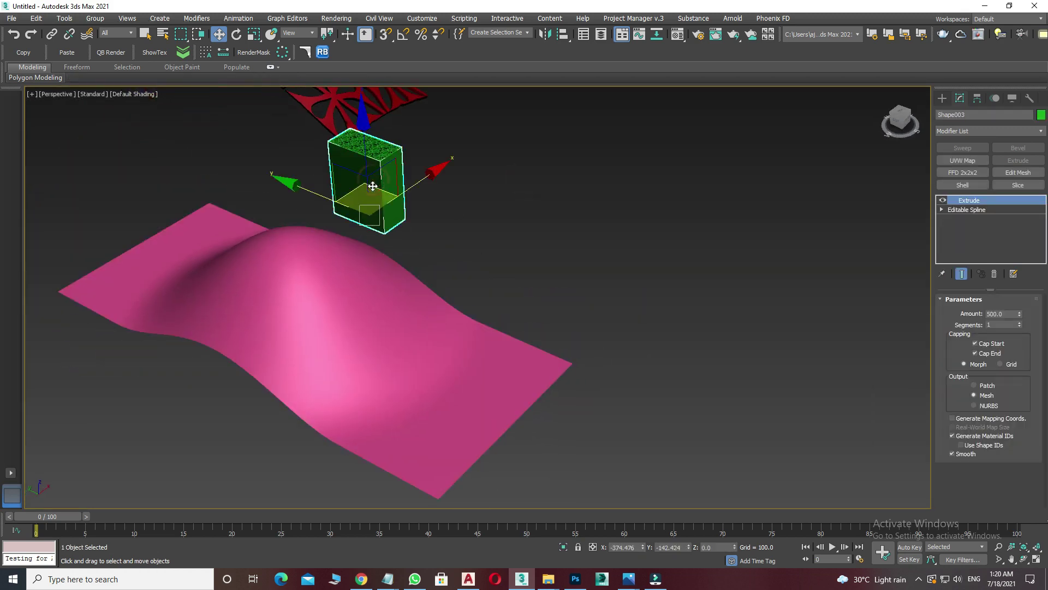
key(t)
scroll(353, 265, up, 3)
mouse_move(359, 266)
middle_down()
mouse_move(542, 306)
mouse_move(497, 285)
middle_up()
scroll(588, 304, down, 2)
key(F3)
mouse_move(562, 230)
mouse_down()
mouse_move(389, 265)
mouse_move(618, 261)
mouse_up()
scroll(593, 321, up, 4)
middle_drag(611, 359, 516, 337)
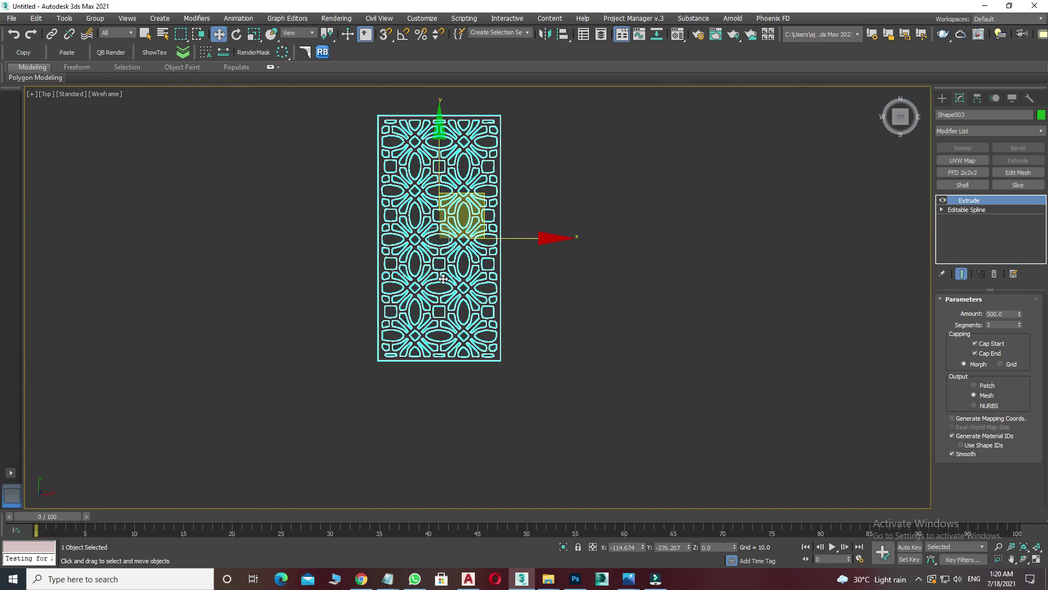
scroll(444, 278, down, 3)
Scale the green block up to about 297% and move it onto the pink plane.
key(r)
middle_drag(443, 279, 611, 278)
key(F3)
drag(620, 240, 601, 33)
scroll(596, 214, down, 3)
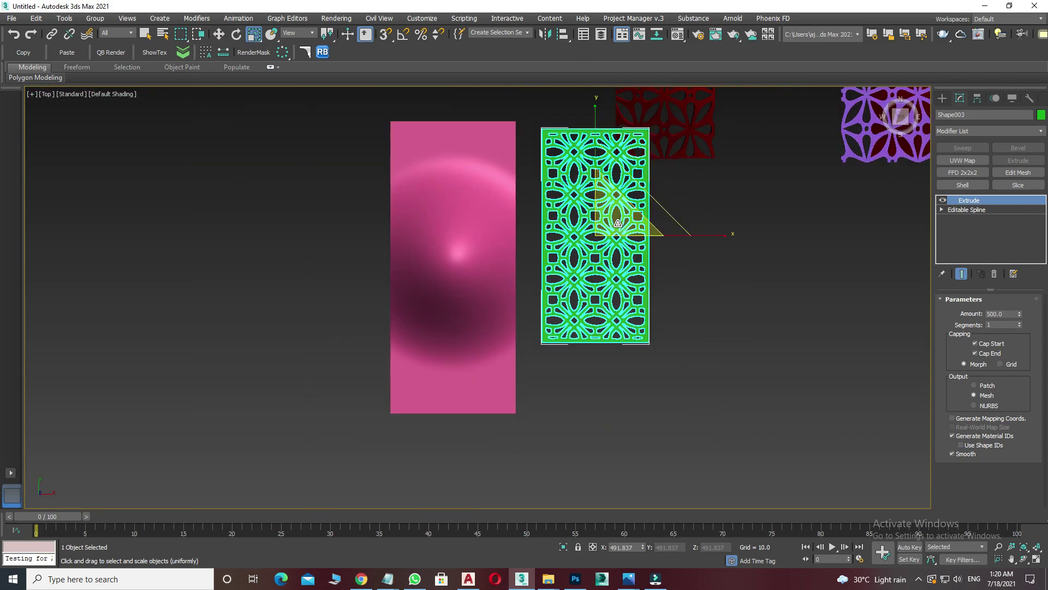
right_click(618, 223)
click(644, 225)
drag(642, 207, 504, 237)
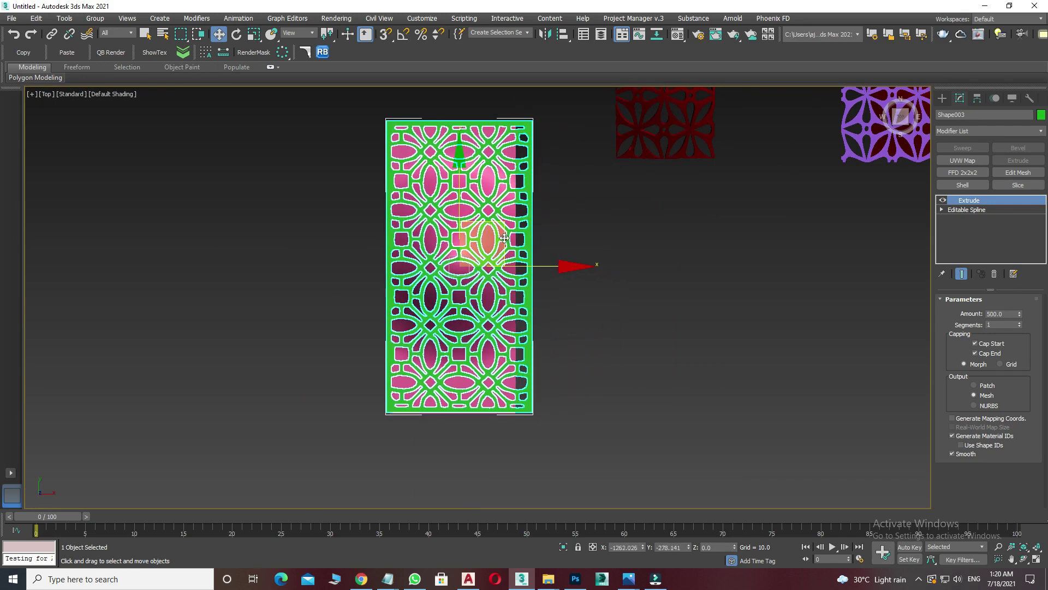
In Left view, set the extrusion depth to 250 and lower the pattern slightly.
key(f)
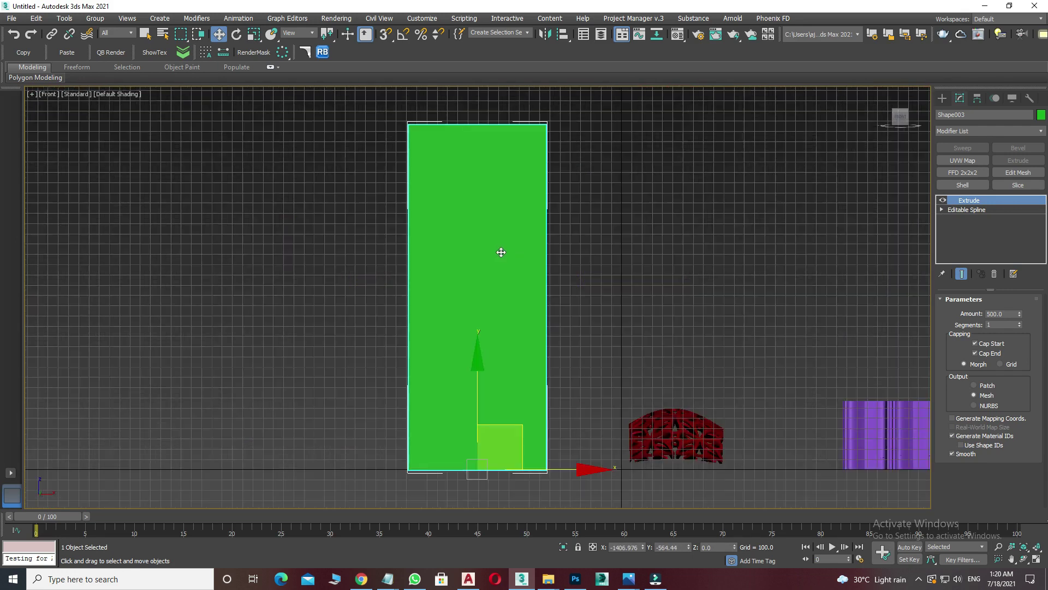
key(l)
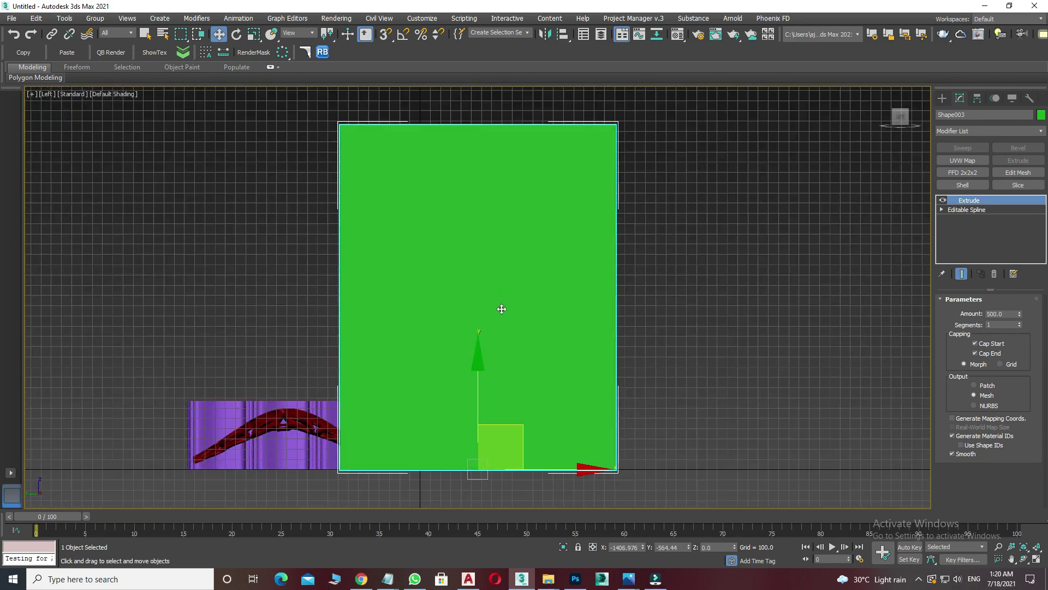
key(F3)
double_click(1005, 314)
text(250)
key(Return)
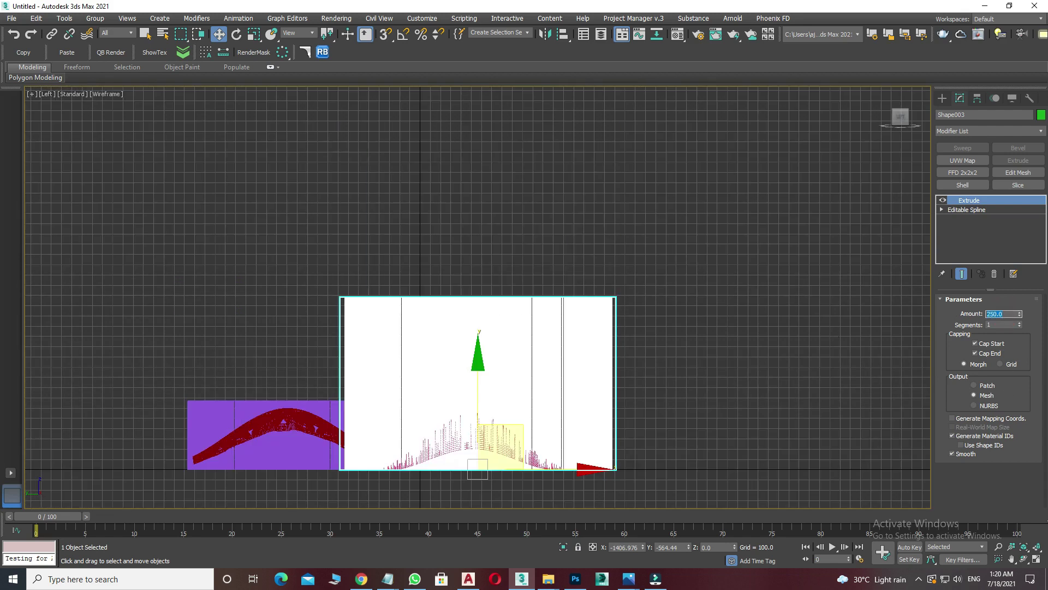
middle_drag(427, 394, 427, 370)
scroll(427, 370, up, 5)
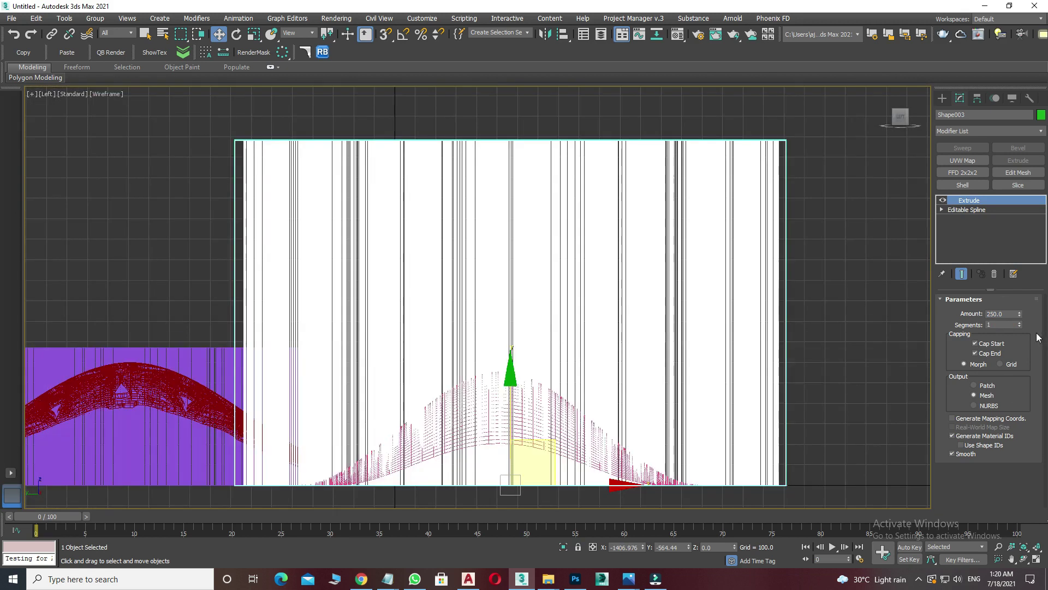
drag(510, 381, 509, 393)
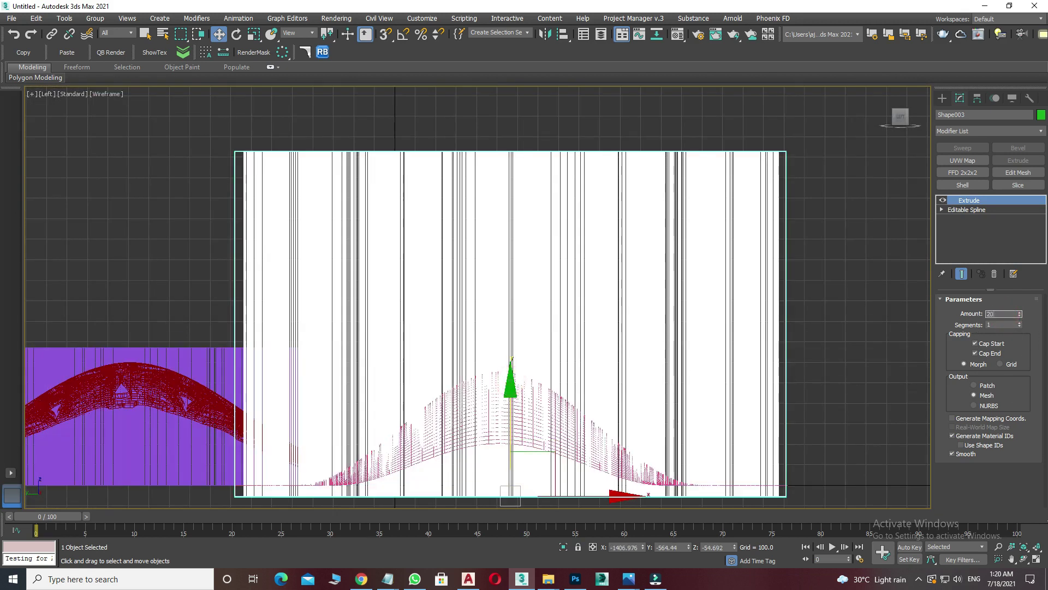
key(p)
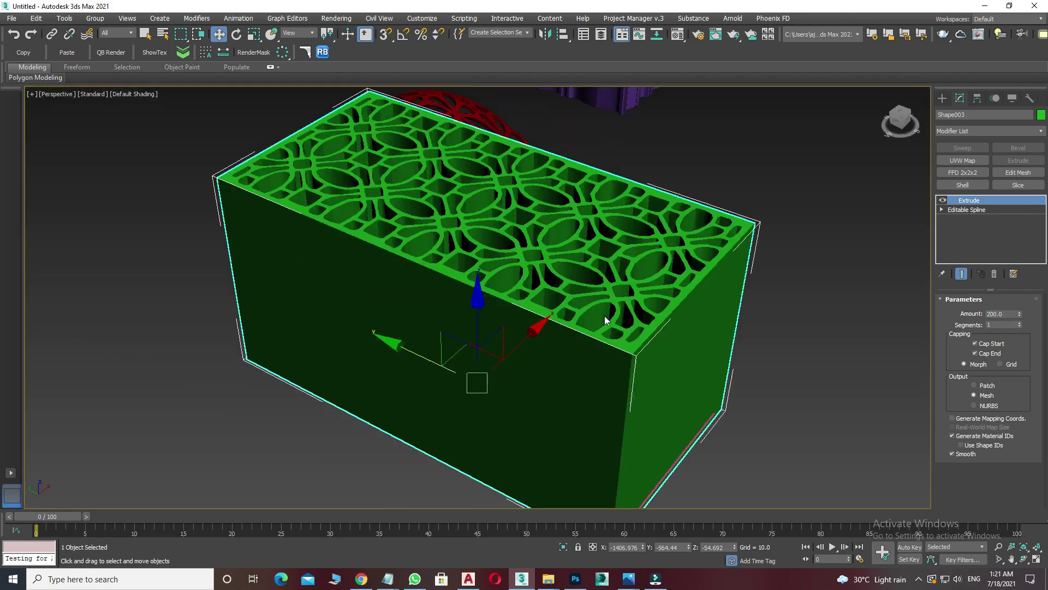
alt+middle_drag(578, 355, 660, 346)
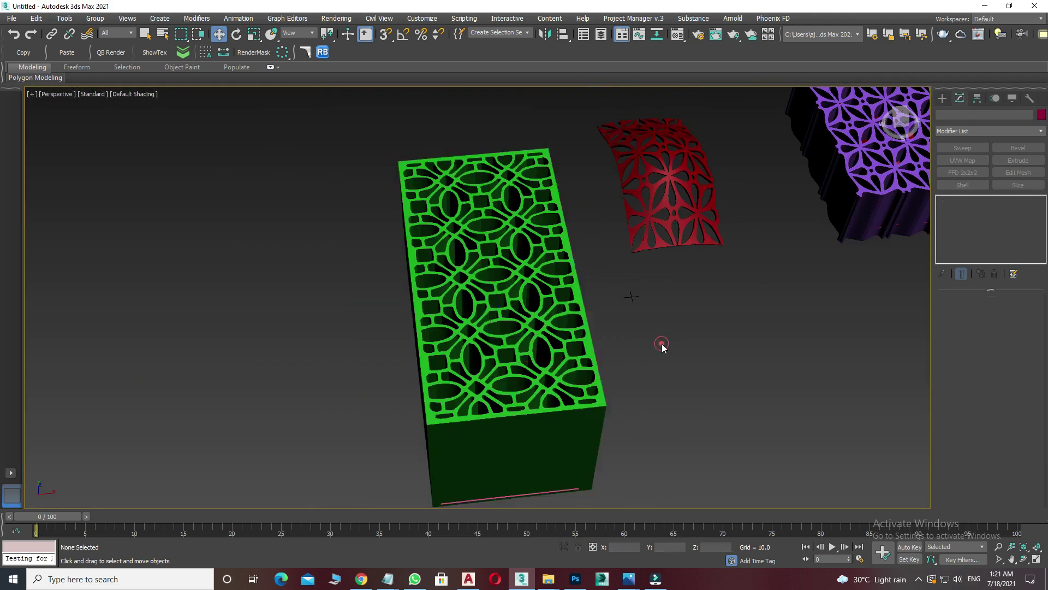
Select the wavy pink plane, cancelling an accidental copy.
key(F3)
shift+drag(598, 323, 331, 333)
key(Return)
scroll(531, 357, up, 5)
scroll(530, 356, up, 3)
scroll(530, 356, up, 3)
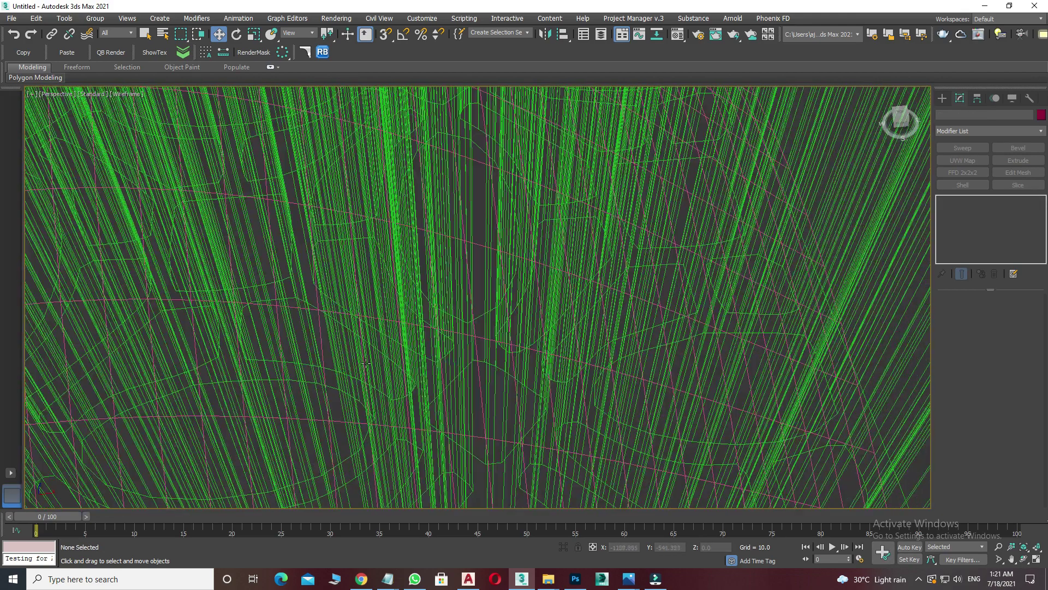
click(322, 345)
key(F3)
scroll(338, 343, down, 5)
scroll(344, 342, down, 5)
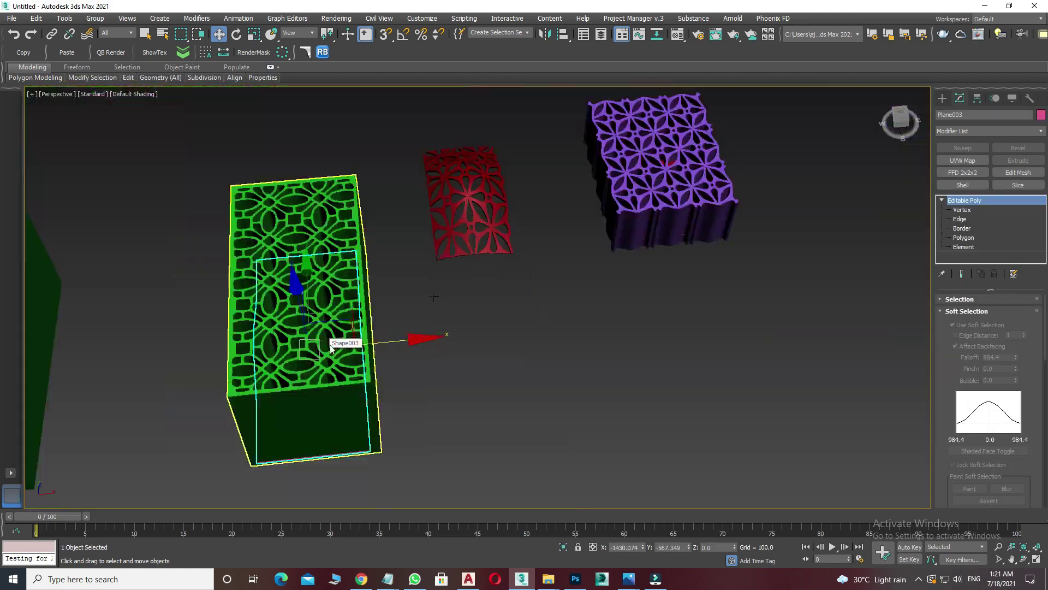
alt+middle_drag(344, 342, 559, 396)
Create a Compound Objects Boolean on the plane set to Intersect, ready for operands.
click(944, 99)
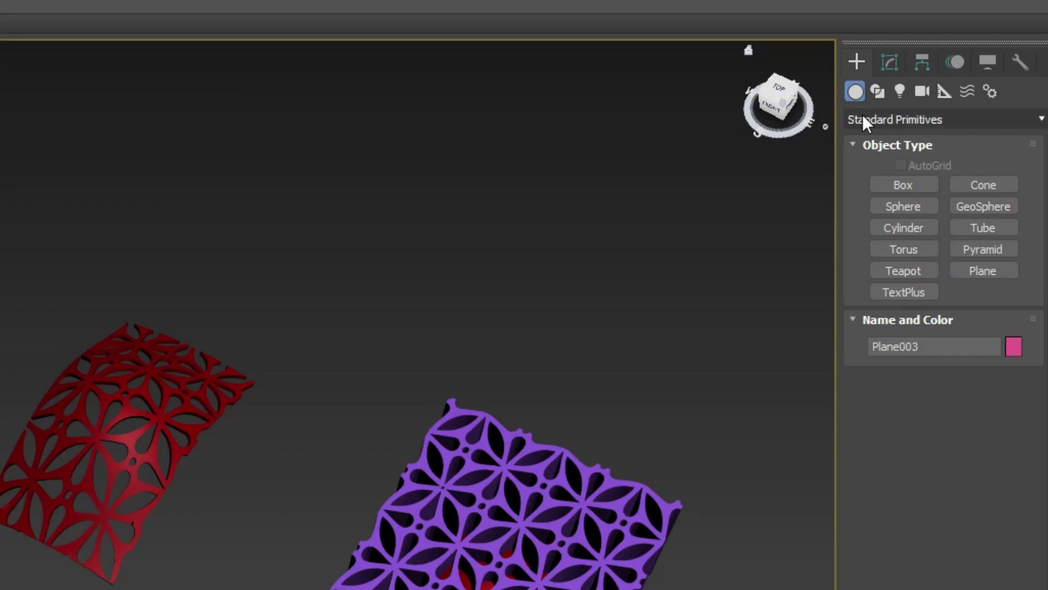
click(864, 119)
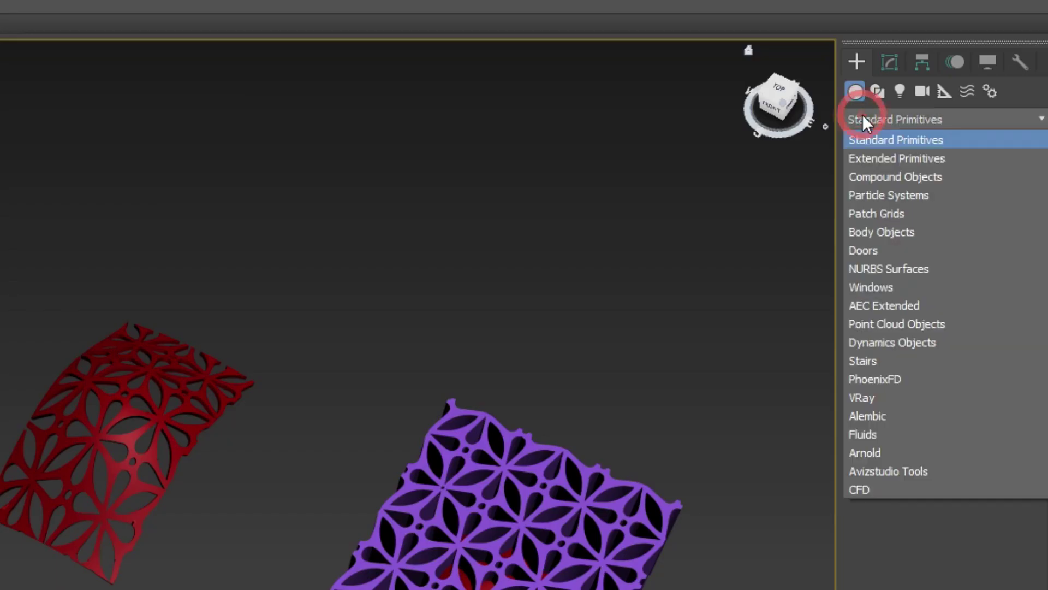
click(896, 178)
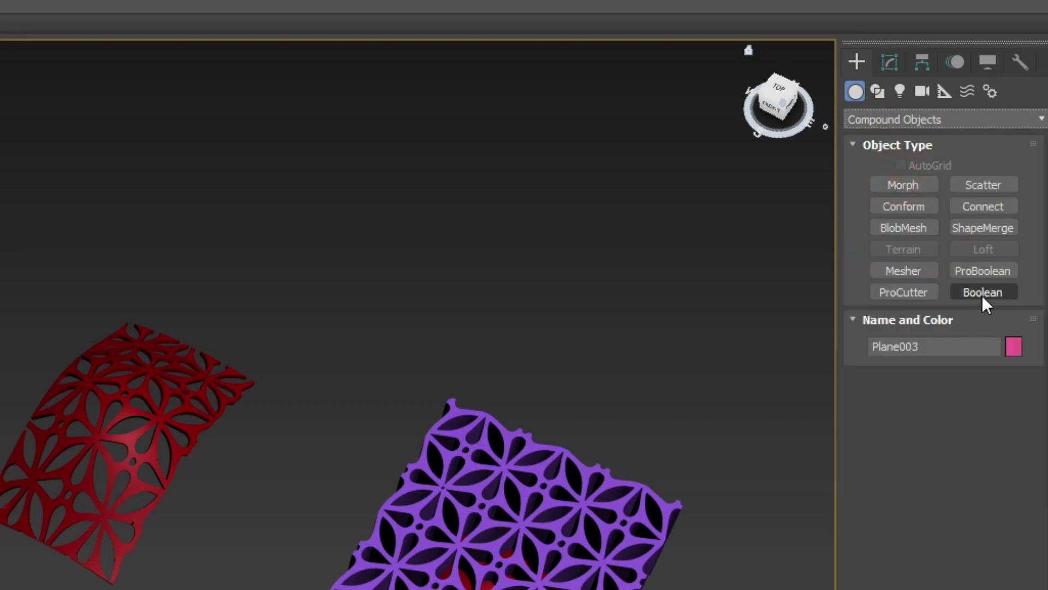
click(973, 293)
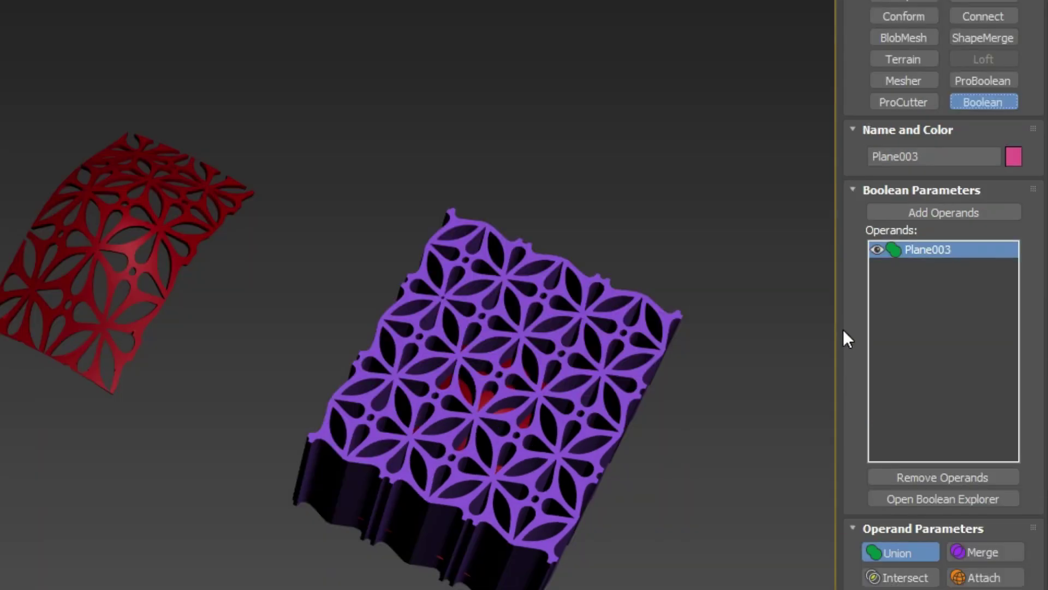
drag(843, 329, 883, 529)
click(904, 504)
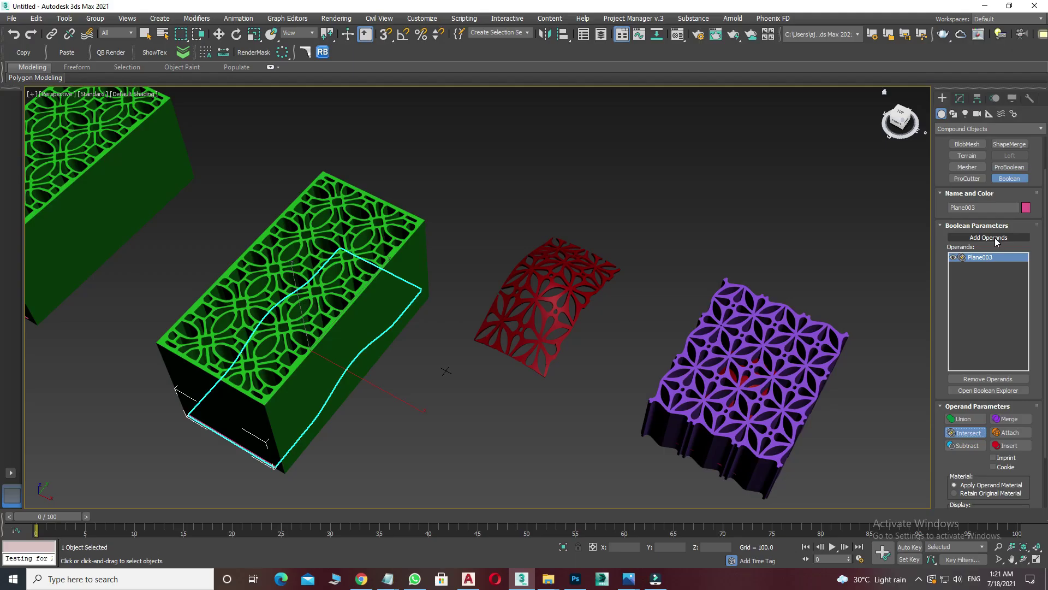
click(997, 241)
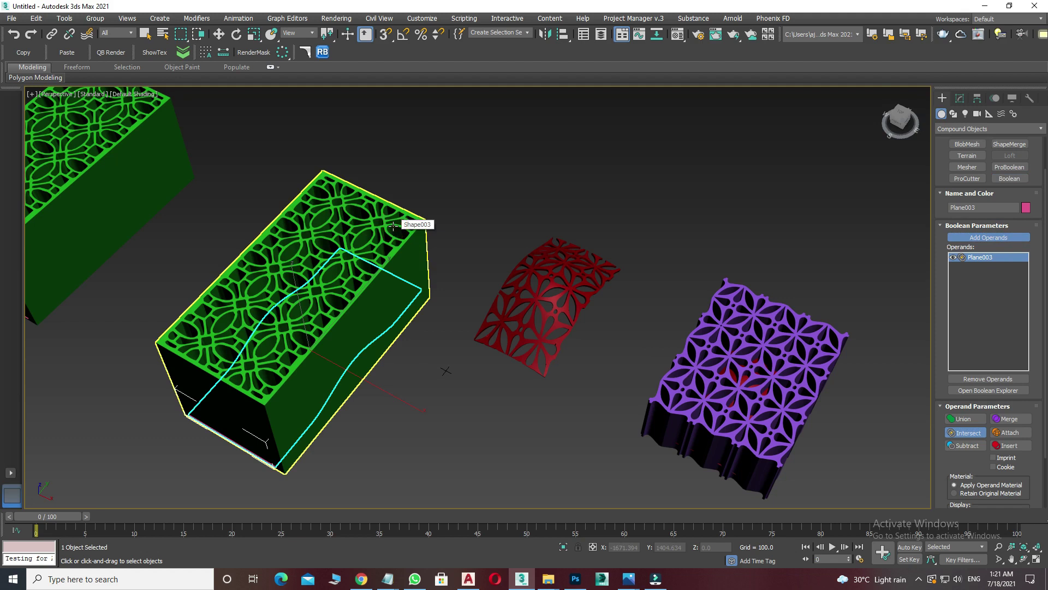
Pick the green Shape003 as the Intersect operand and inspect the pink jali result.
click(393, 225)
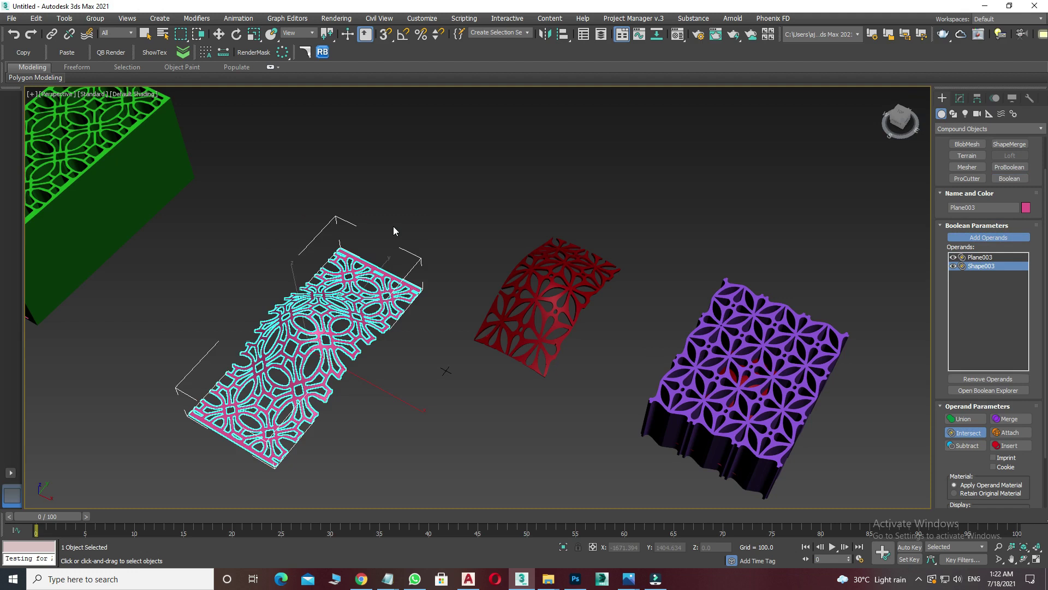
key(w)
key(z)
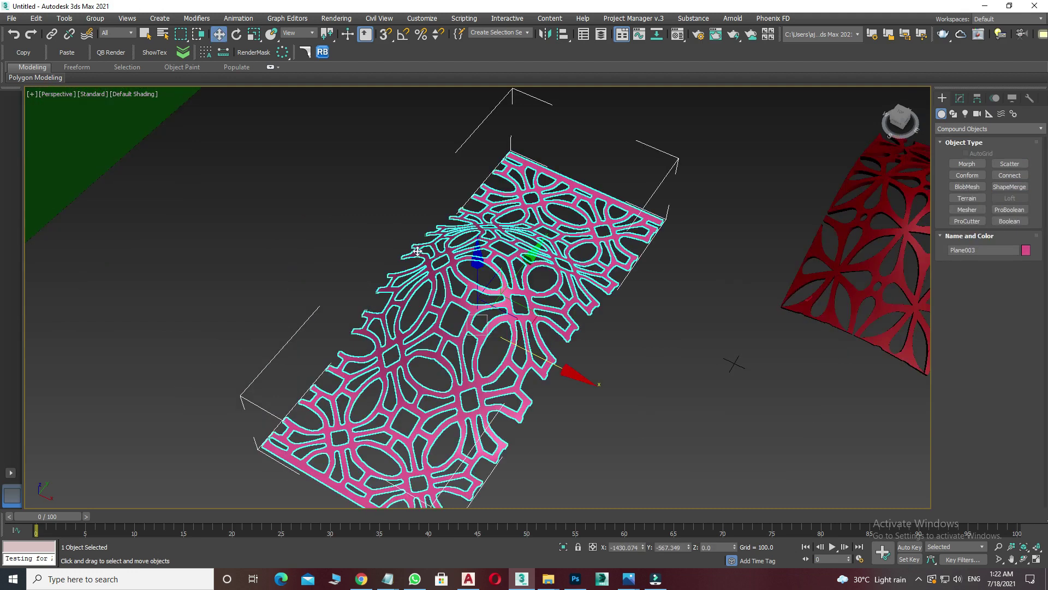
click(610, 359)
alt+middle_drag(601, 364, 667, 332)
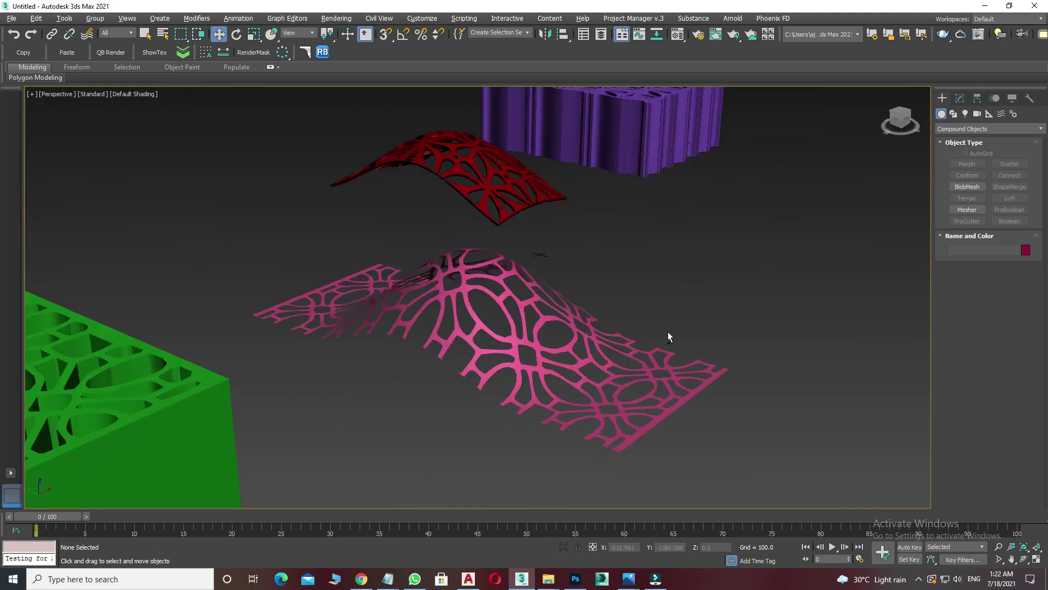
scroll(668, 332, up, 5)
scroll(524, 321, down, 10)
mouse_move(524, 320)
alt+middle_down()
mouse_move(523, 400)
mouse_move(513, 376)
alt+middle_up()
scroll(523, 400, up, 8)
scroll(513, 377, up, 3)
scroll(509, 360, up, 3)
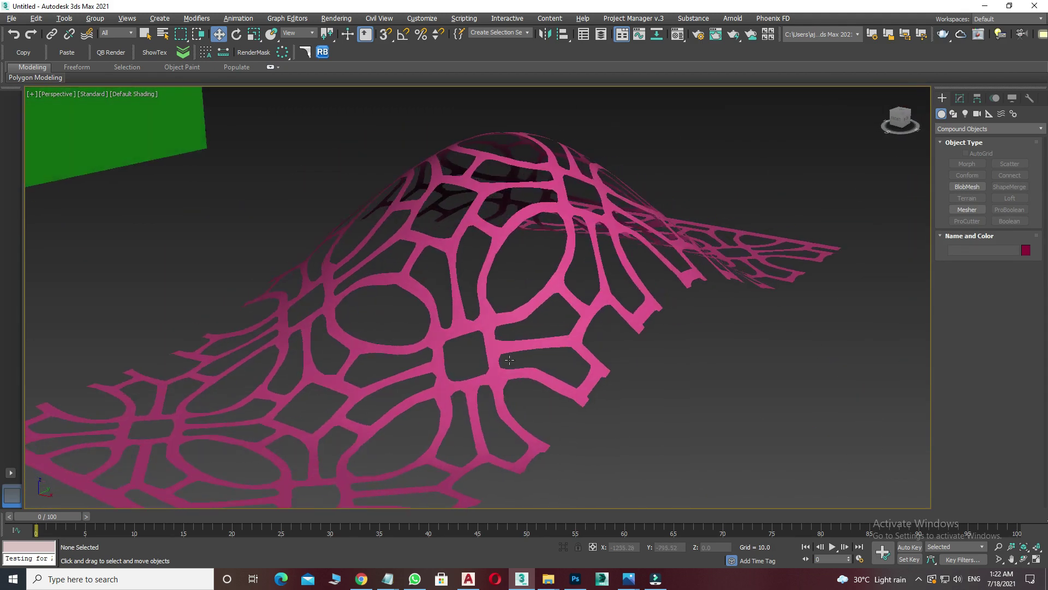
click(557, 324)
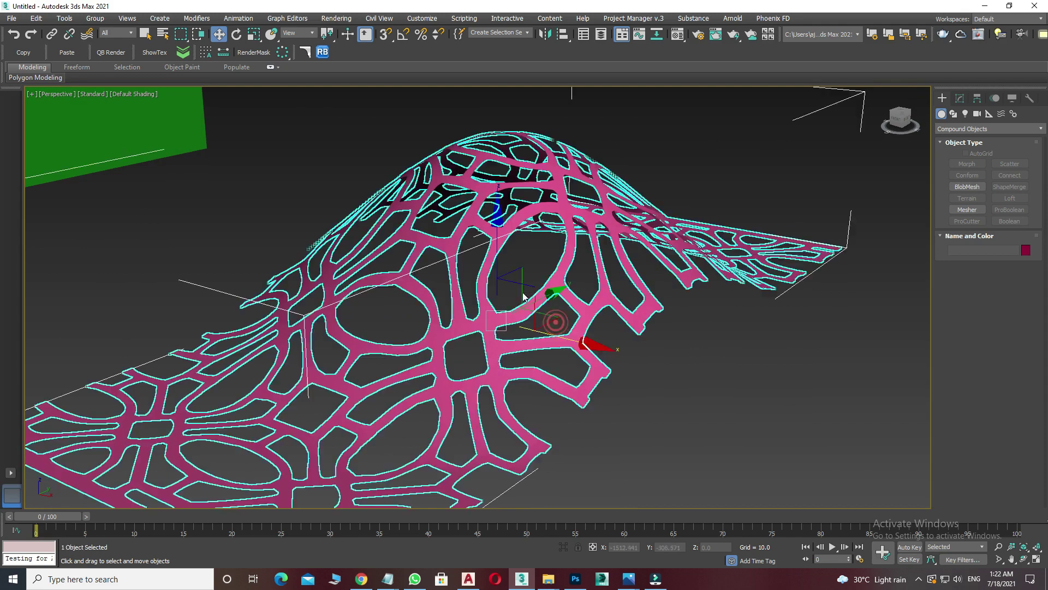
Add a Shell modifier to the pink jali with Outer Amount about 8.
click(961, 97)
alt+middle_drag(568, 327, 561, 316)
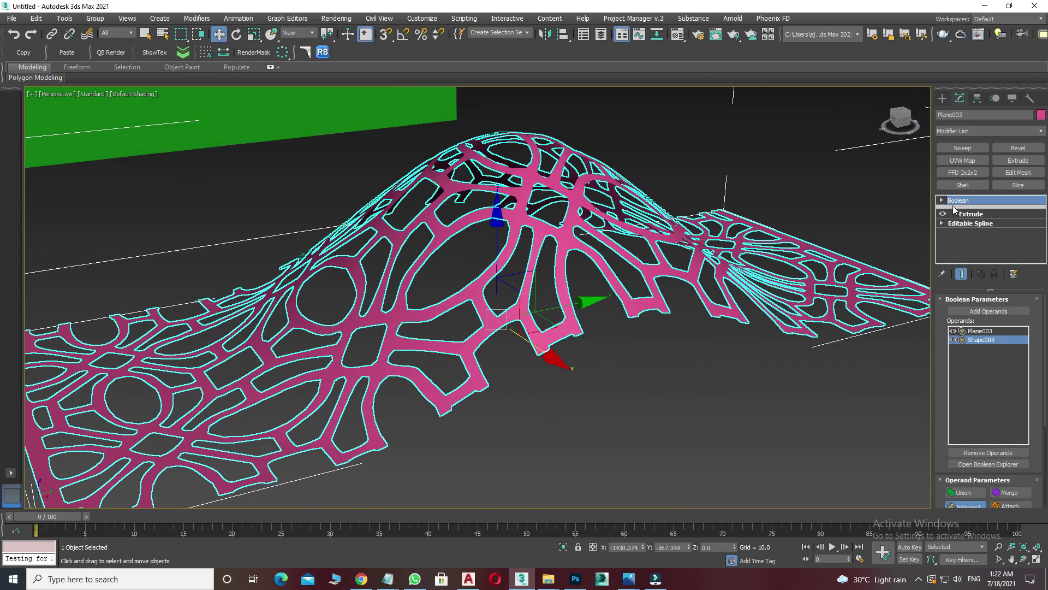
click(963, 186)
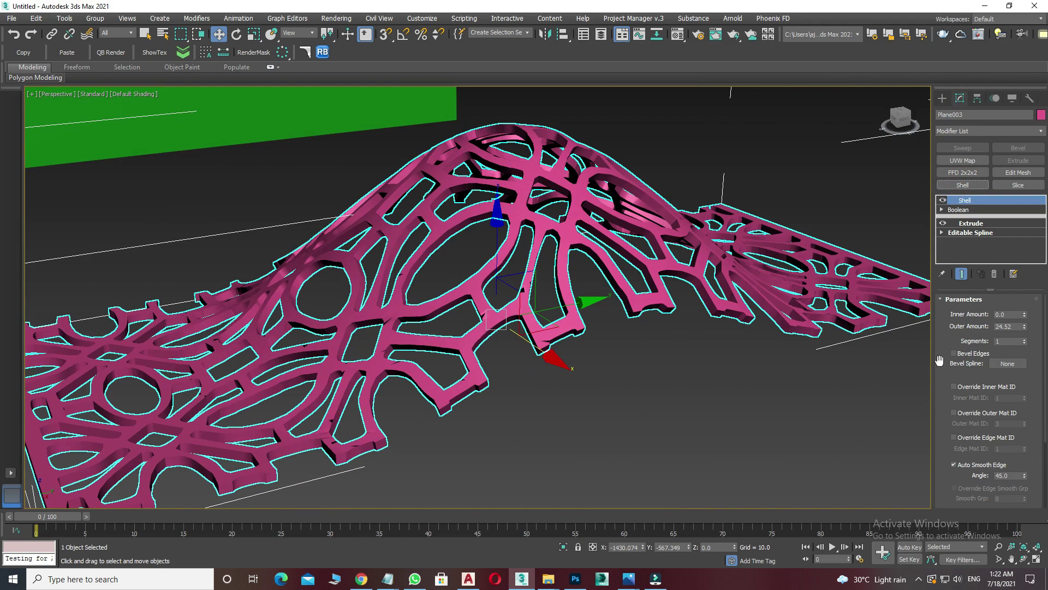
drag(1025, 328, 47, 61)
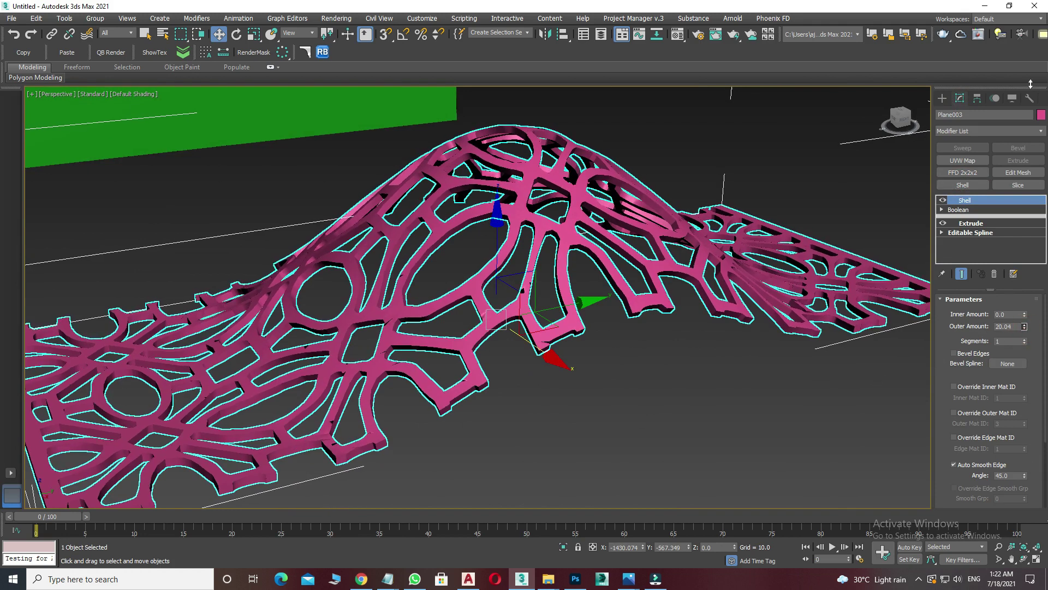
click(627, 106)
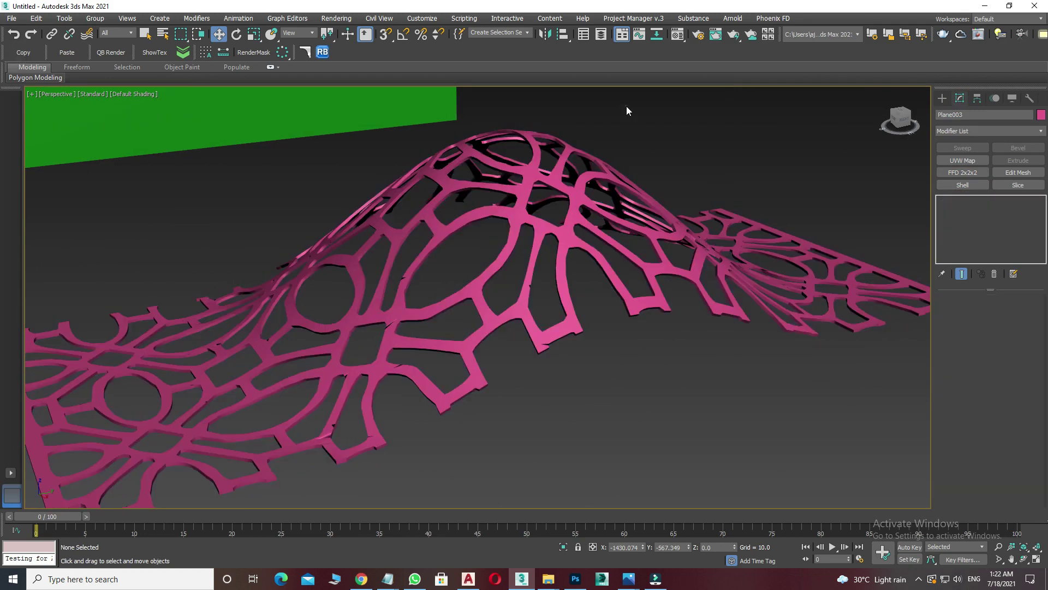
Reselect the pink patterned panel and frame it in Top view.
scroll(474, 332, down, 1)
scroll(474, 332, down, 6)
middle_drag(581, 368, 501, 349)
drag(461, 183, 538, 234)
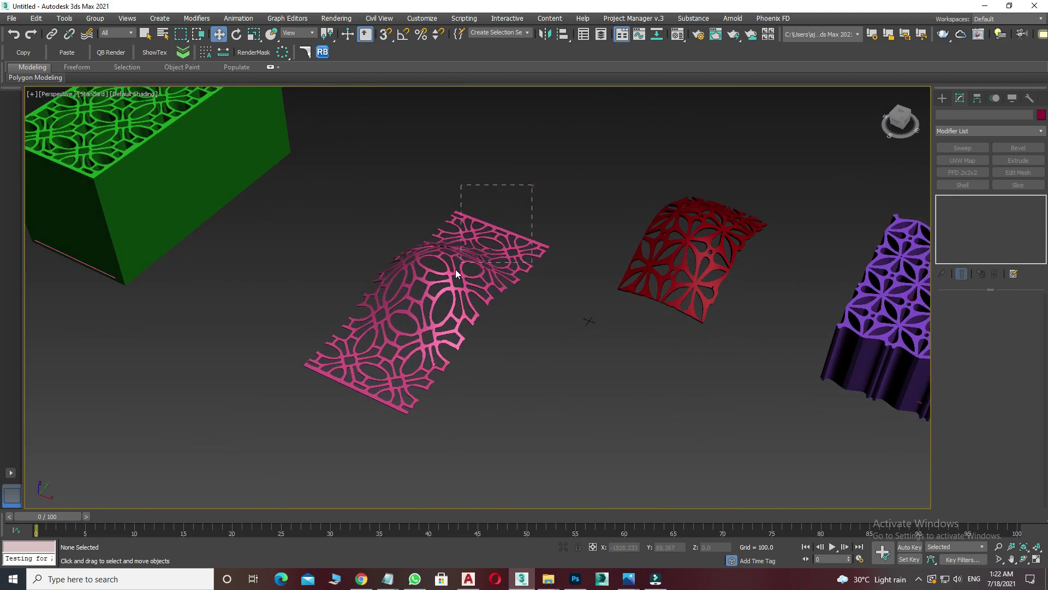
key(t)
key(z)
scroll(480, 252, down, 3)
In Top view, place the pink wavy jali beside the red curved panel.
middle_drag(480, 252, 425, 326)
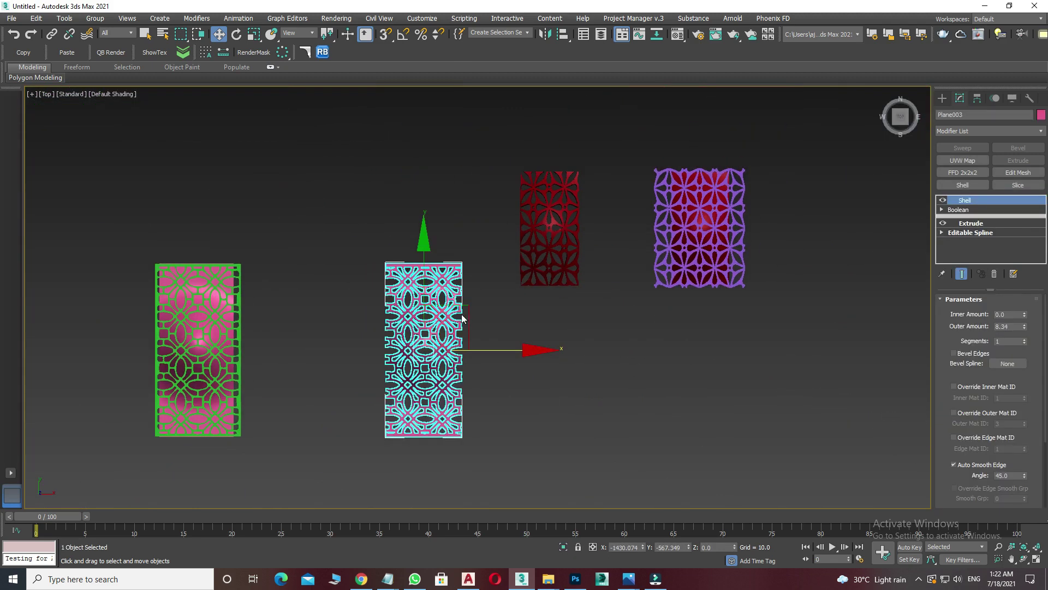
drag(445, 327, 495, 208)
scroll(605, 131, up, 3)
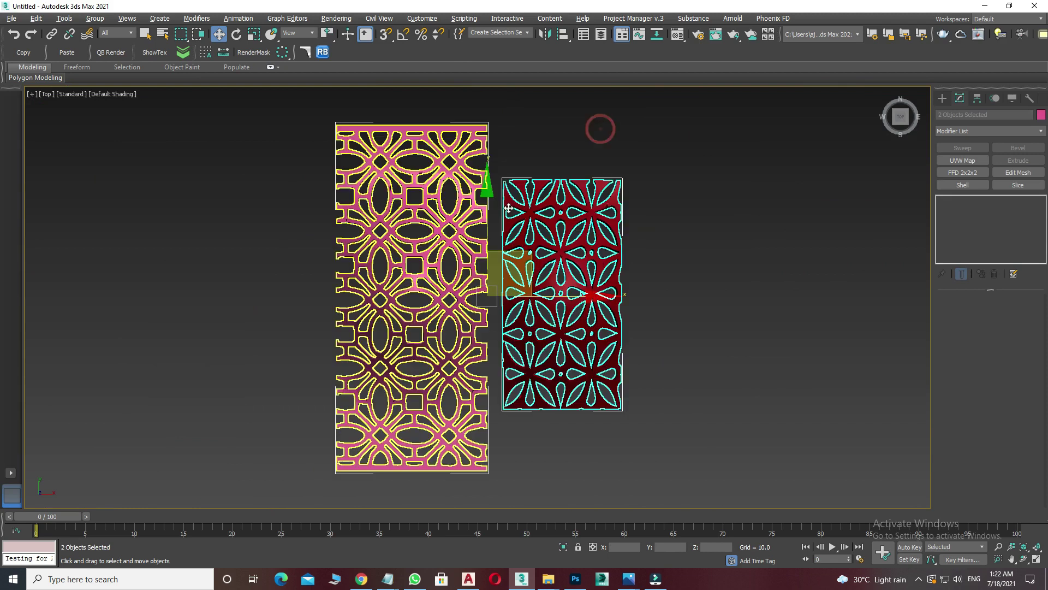
click(695, 273)
Orbit the Perspective view to review the pink and red jali panels together.
key(p)
mouse_move(560, 275)
alt+middle_down()
mouse_move(692, 247)
mouse_move(615, 327)
mouse_move(615, 290)
alt+middle_up()
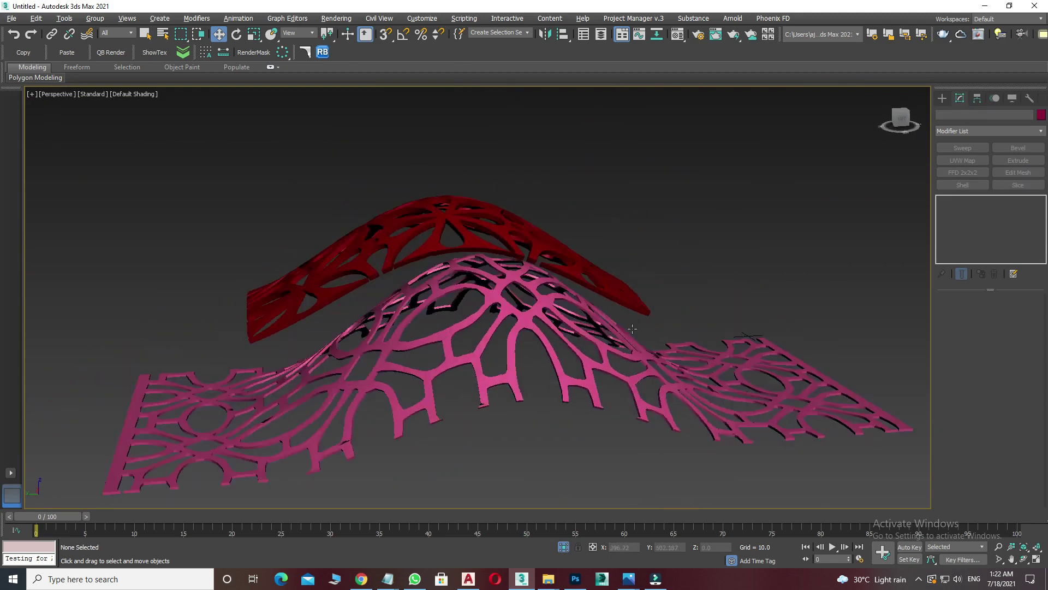
mouse_move(532, 283)
alt+middle_down()
mouse_move(538, 305)
mouse_move(429, 287)
mouse_move(638, 312)
mouse_move(551, 265)
mouse_move(595, 269)
mouse_move(575, 239)
alt+middle_up()
scroll(575, 239, down, 3)
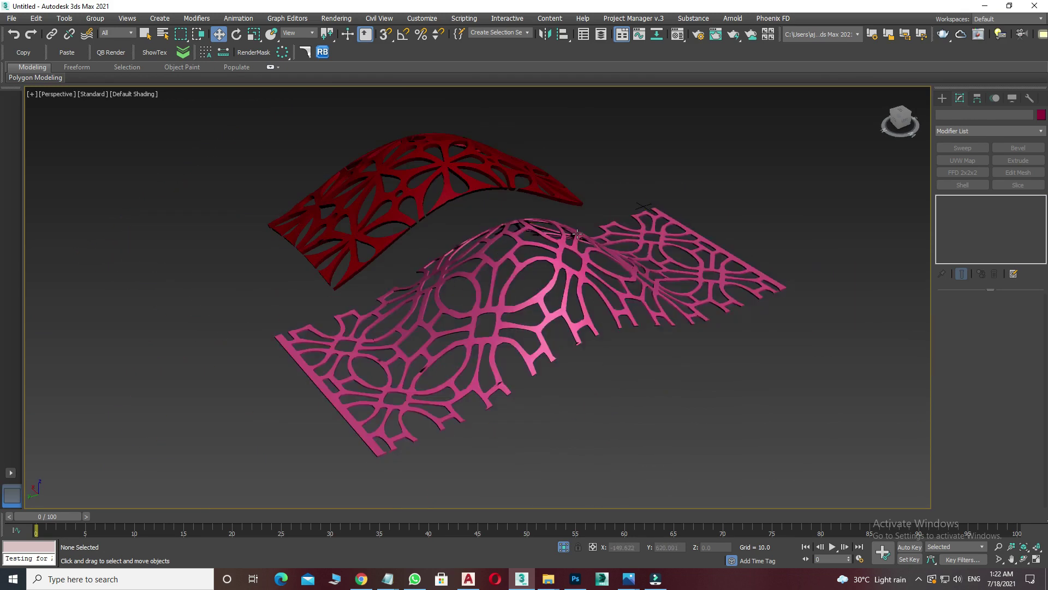
scroll(575, 239, down, 2)
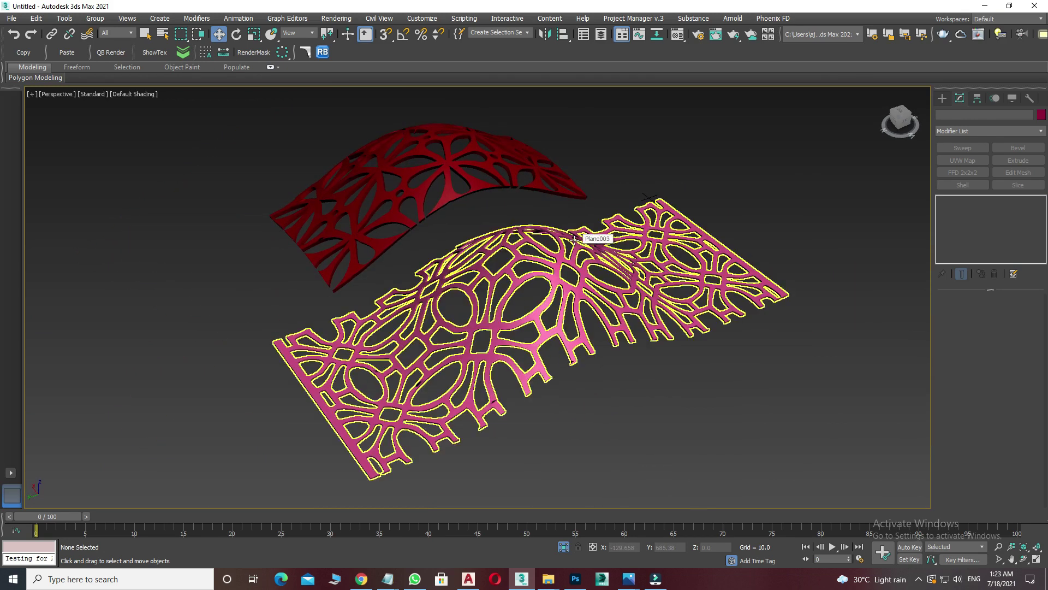
mouse_move(361, 579)
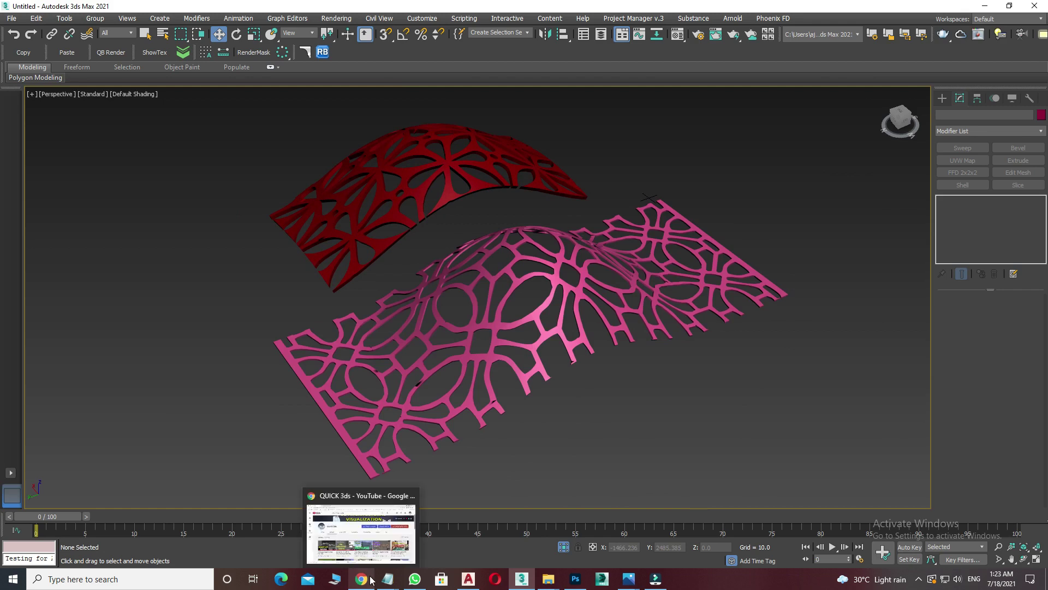
Bring the Chrome window showing the YouTube channel's videos page to the front.
click(371, 580)
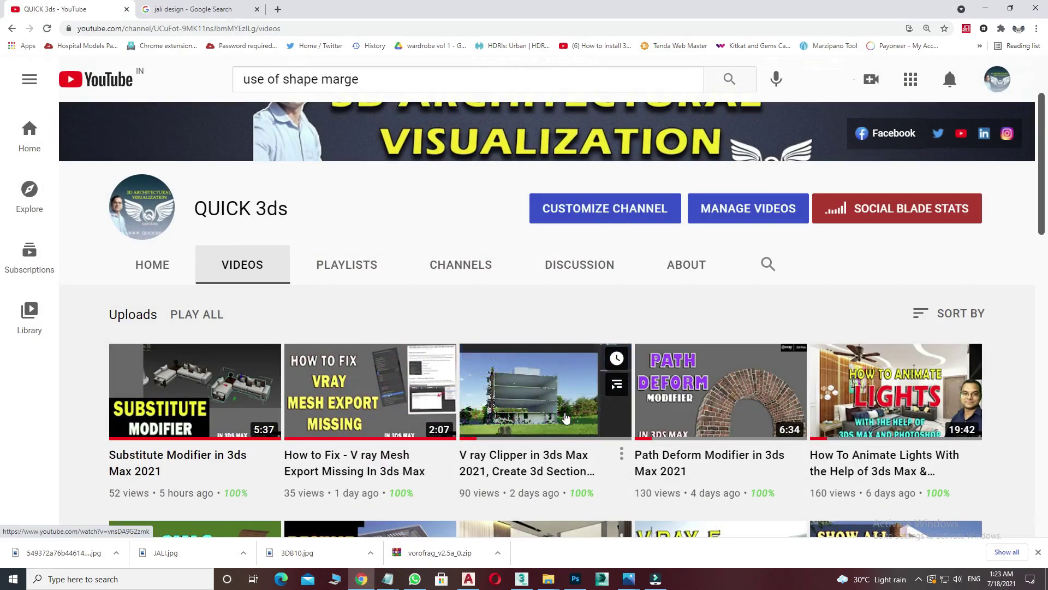